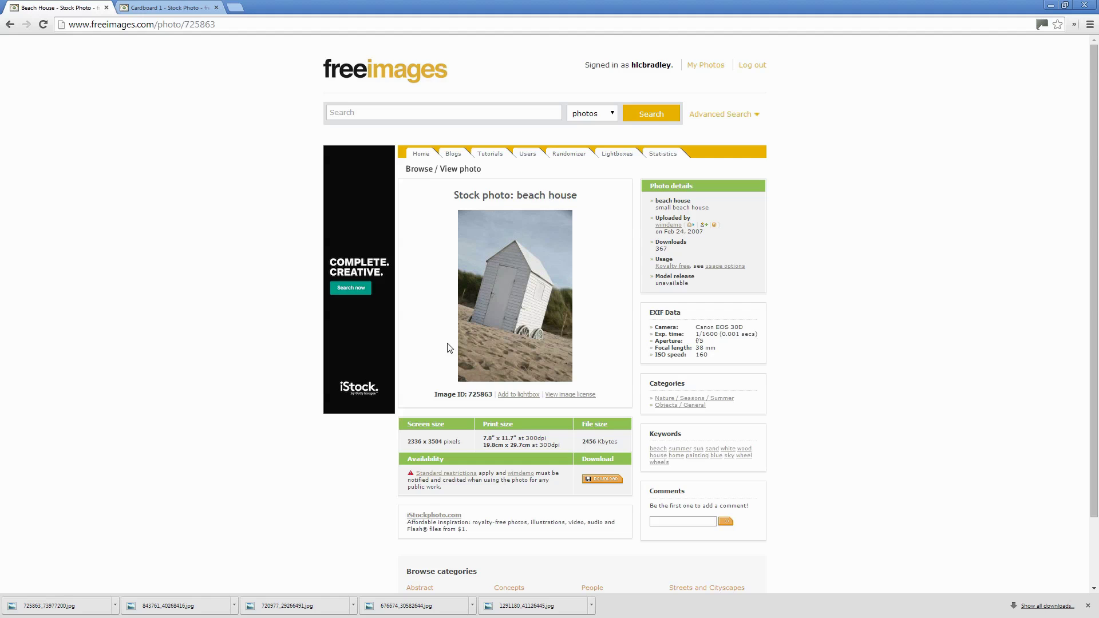
Review the Cardboard 1 and beach house stock photo pages, and switch to Photoshop.
{"action": "left_click", "coordinate": [153, 8]}
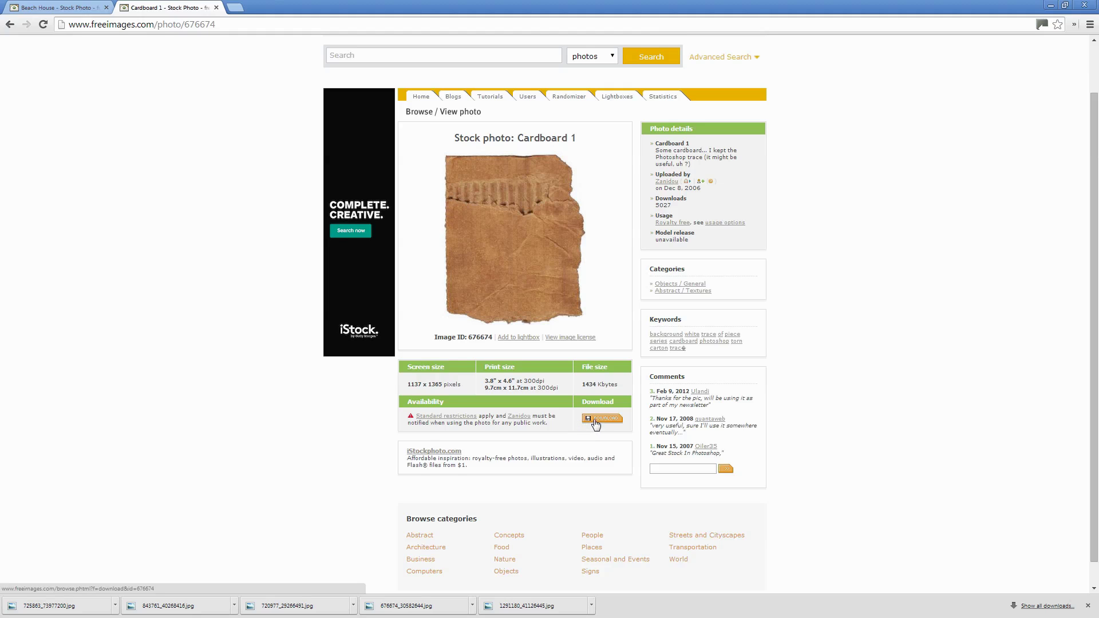
{"action": "left_click", "coordinate": [86, 7]}
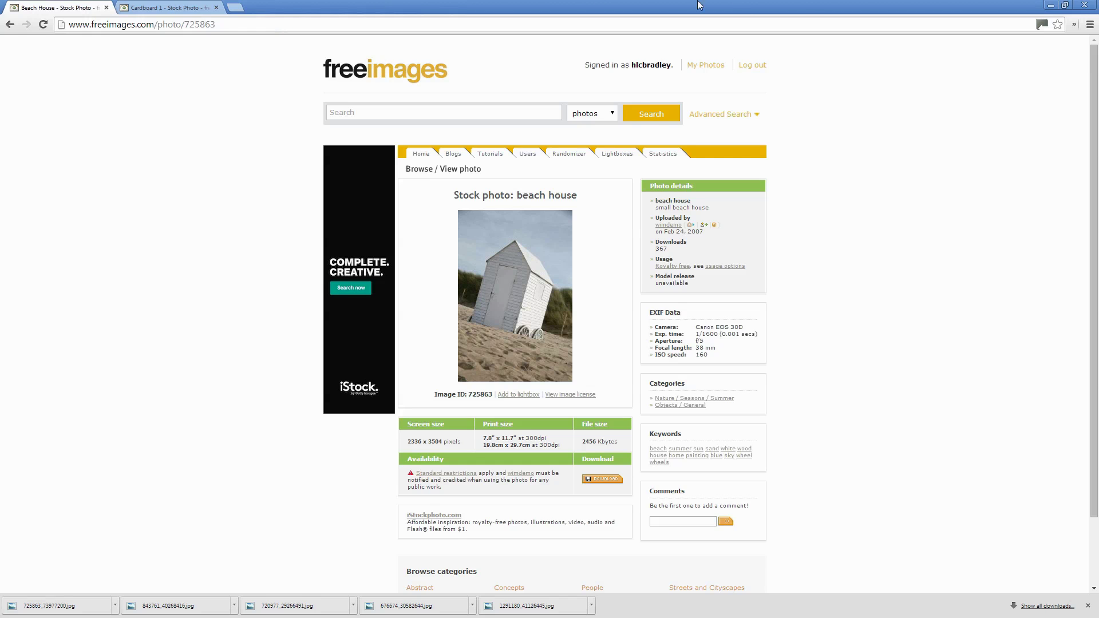
{"action": "left_click", "coordinate": [1048, 5]}
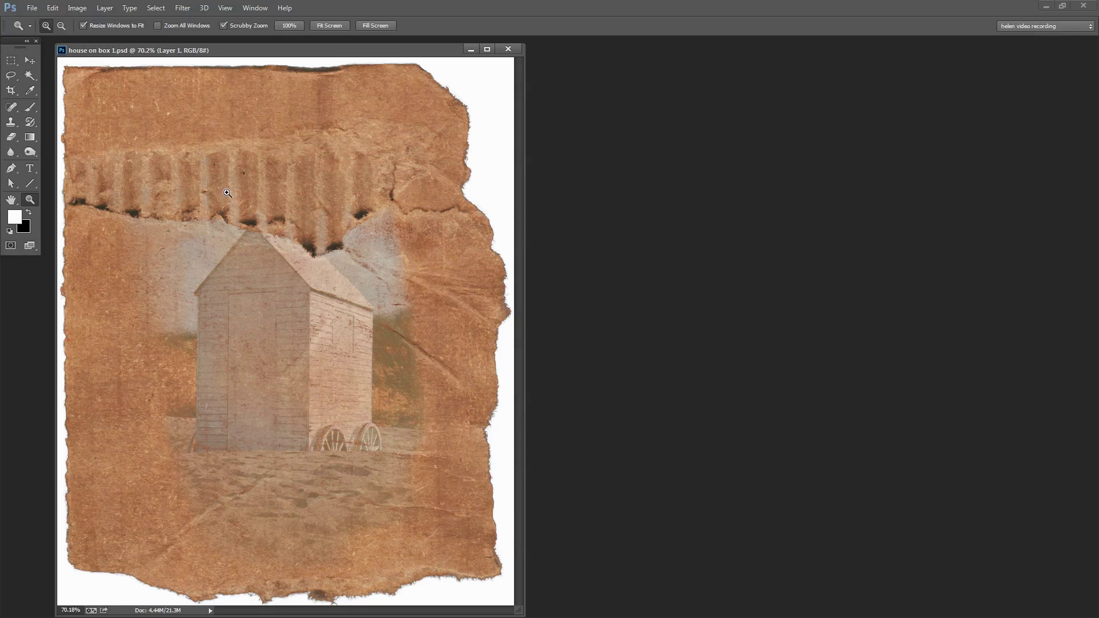
Open the recent files 676674_30582644.jpg (cardboard) and 725863_73977200.jpg (beach house), placing the house window over the cardboard one.
{"action": "left_click", "coordinate": [31, 8]}
{"action": "mouse_move", "coordinate": [60, 80]}
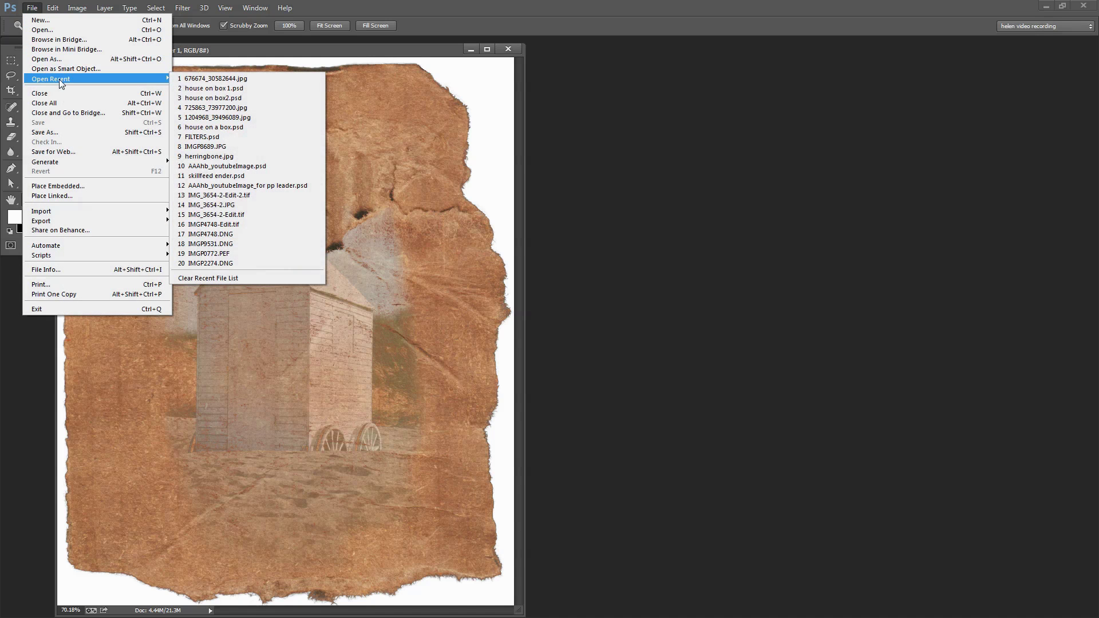
{"action": "left_click", "coordinate": [189, 80]}
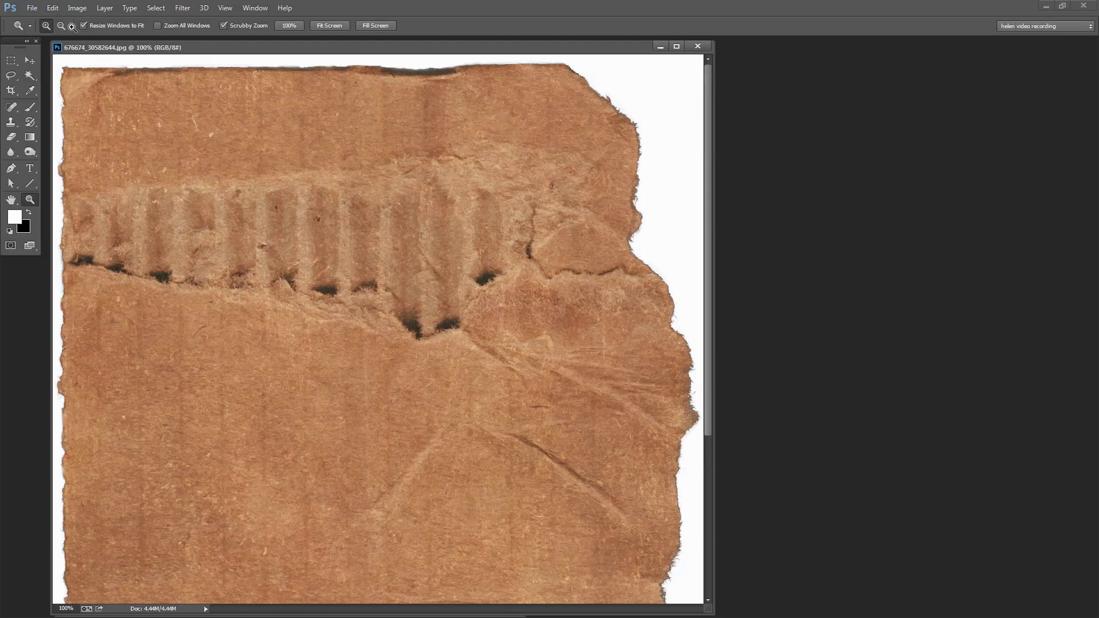
{"action": "left_click", "coordinate": [33, 8]}
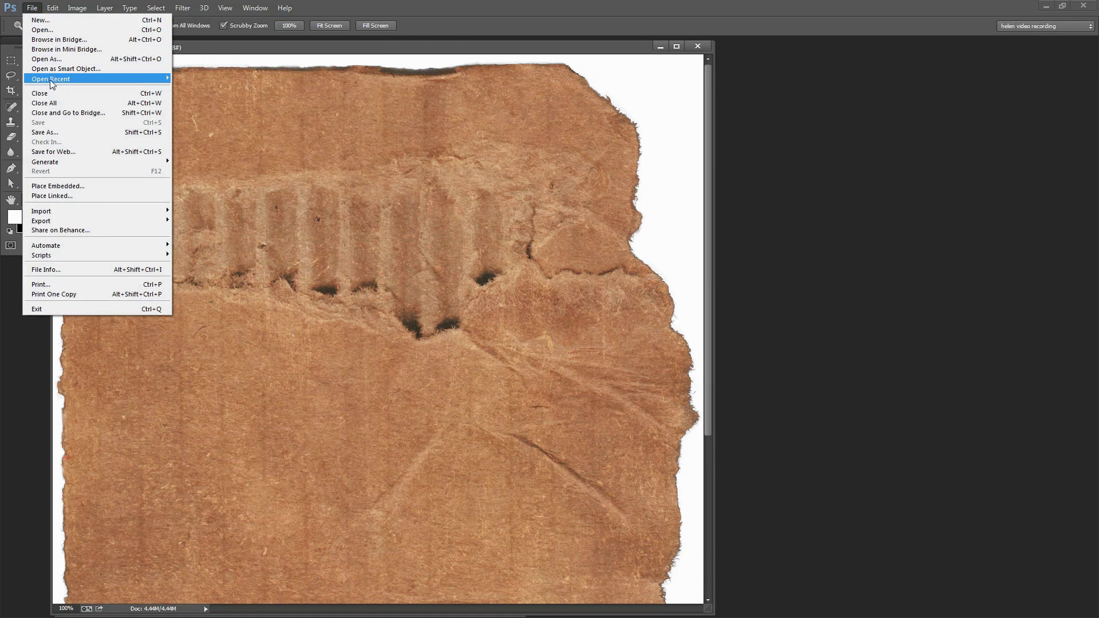
{"action": "left_click", "coordinate": [189, 90]}
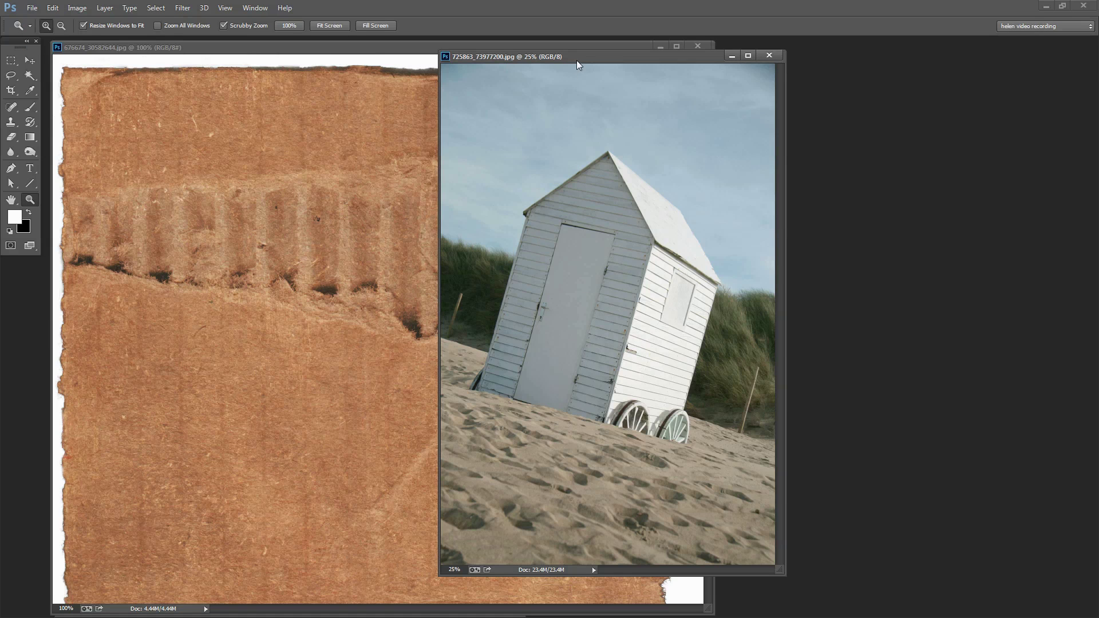
{"action": "left_click_drag", "start_coordinate": [577, 64], "coordinate": [527, 73]}
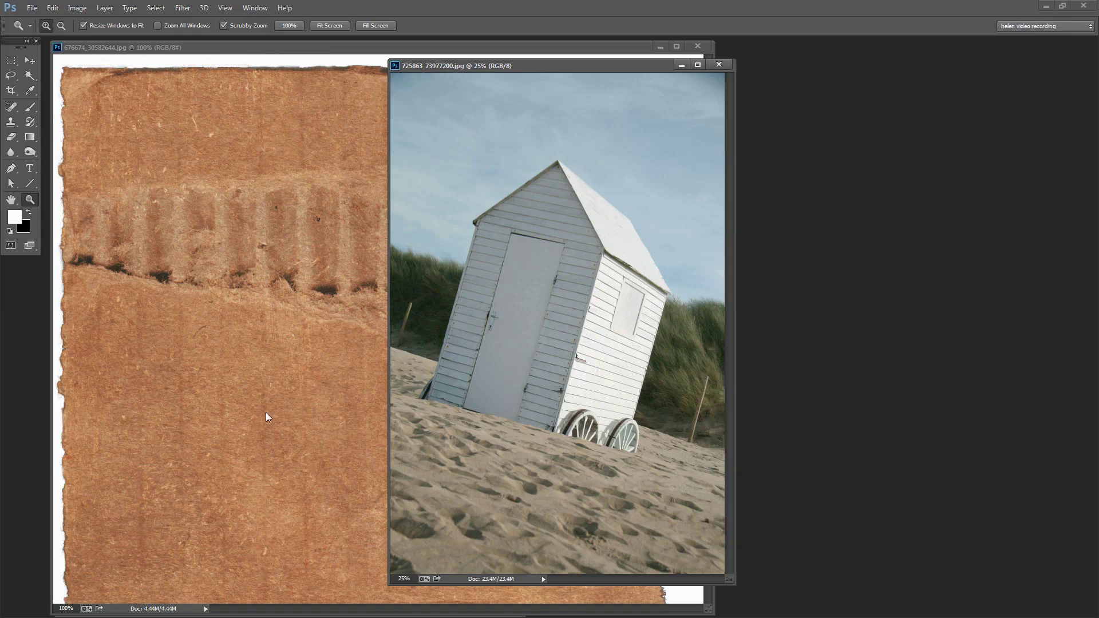
Draw a Ruler tool line about 1800 px long at about -15.3° along the base of the beach house.
{"action": "left_click", "coordinate": [30, 89]}
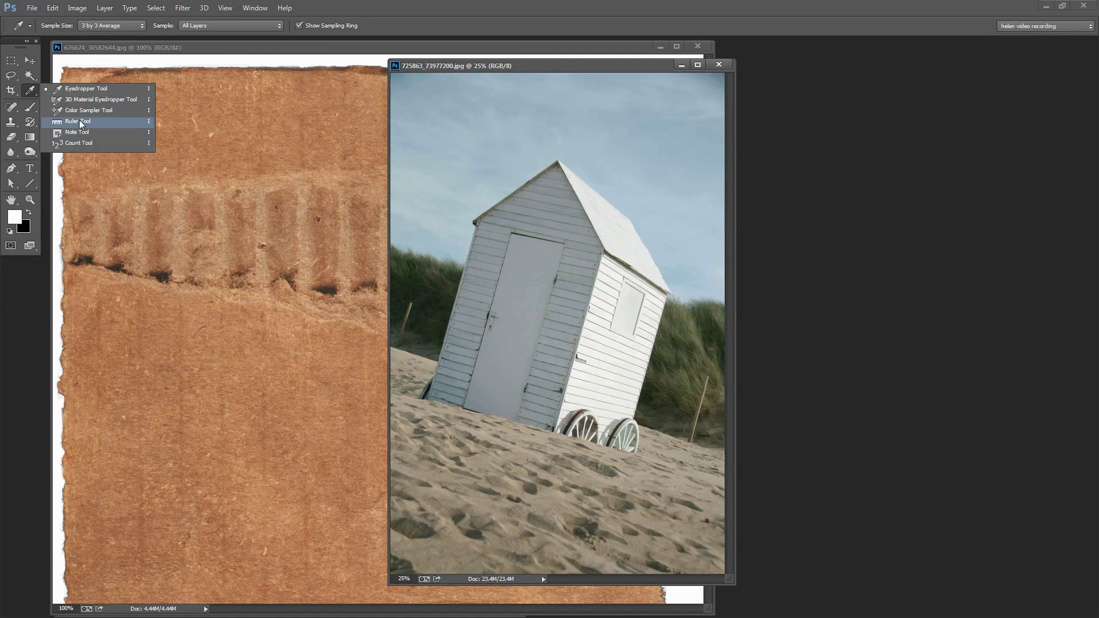
{"action": "left_click", "coordinate": [80, 121]}
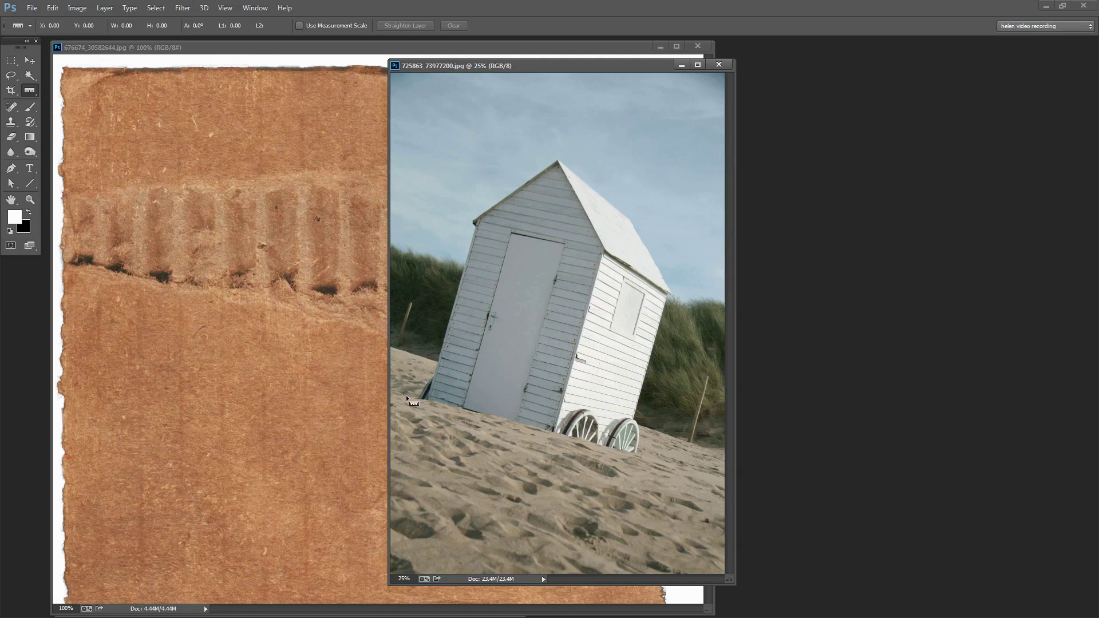
{"action": "mouse_move", "coordinate": [414, 399]}
{"action": "left_mouse_down"}
{"action": "mouse_move", "coordinate": [646, 455]}
{"action": "mouse_move", "coordinate": [662, 470]}
{"action": "left_mouse_up"}
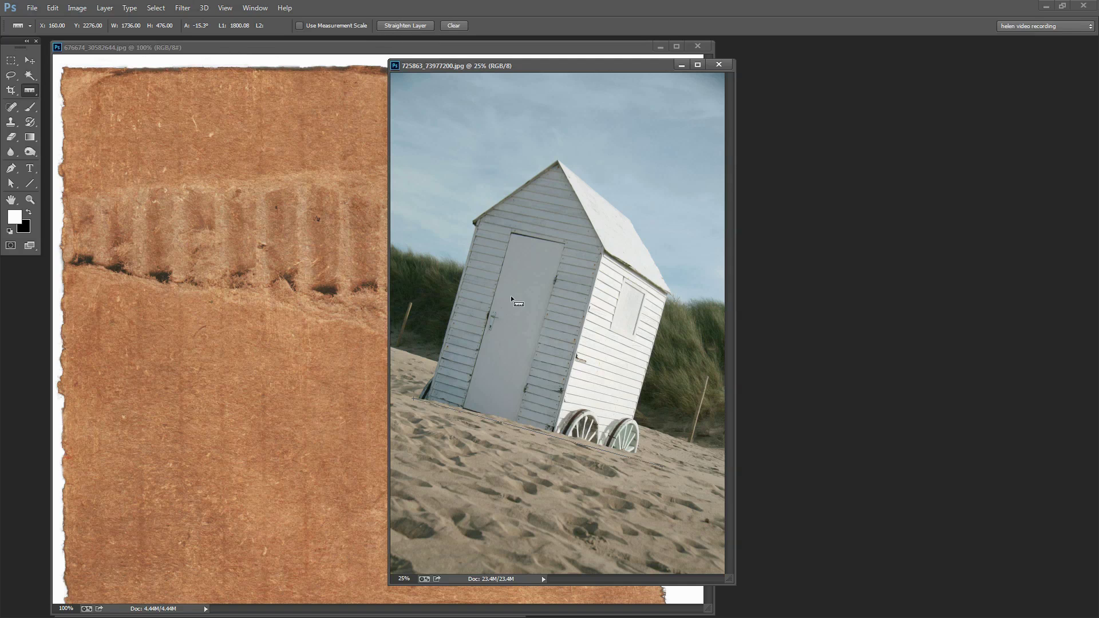
{"action": "left_click", "coordinate": [71, 9]}
{"action": "mouse_move", "coordinate": [96, 107]}
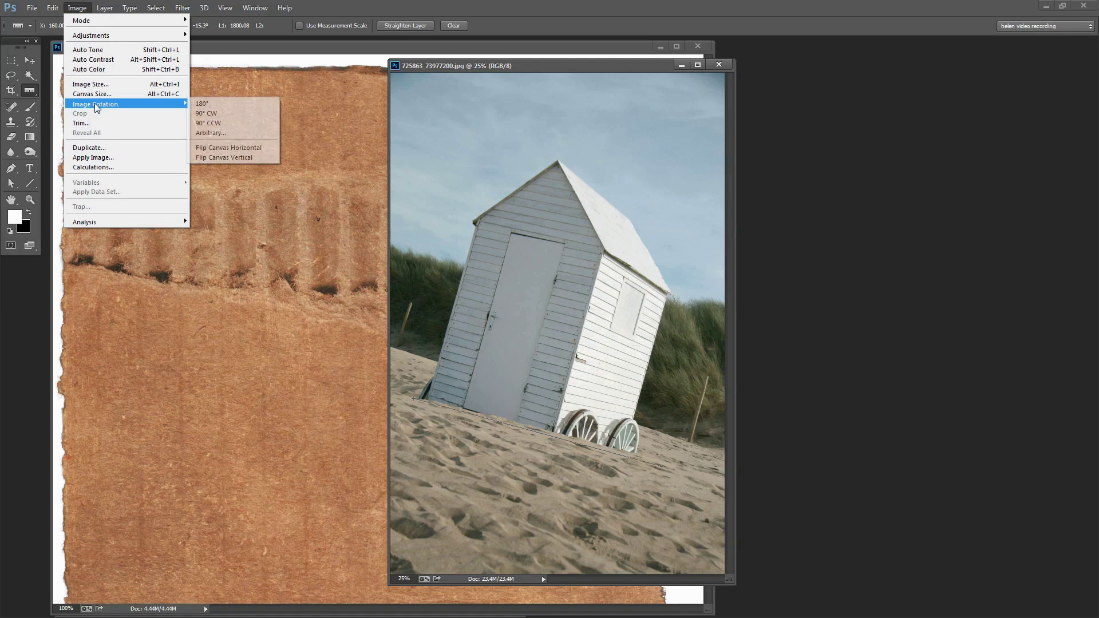
{"action": "left_click", "coordinate": [224, 133]}
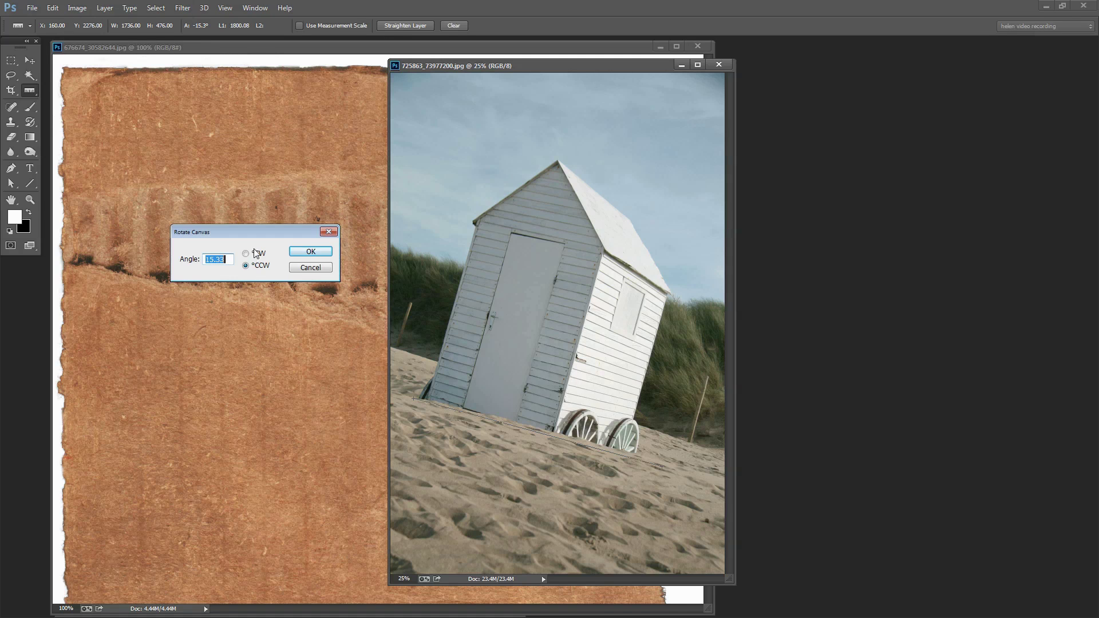
{"action": "left_click", "coordinate": [312, 270]}
Straighten the beach house layer to the ruler line and move its window beside the cardboard image.
{"action": "left_click", "coordinate": [404, 26]}
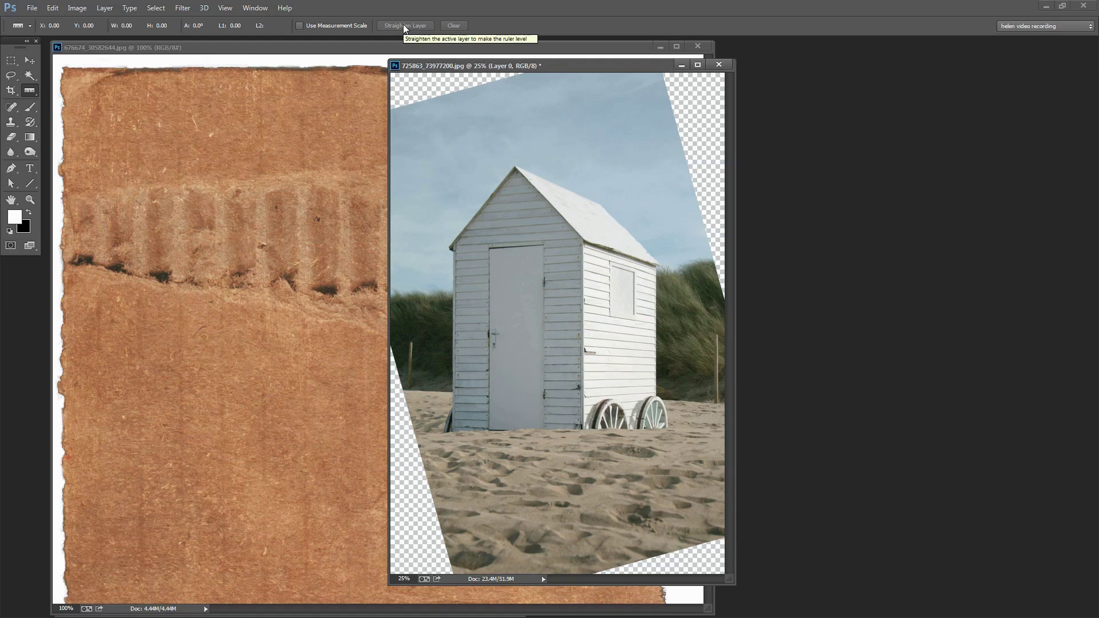
{"action": "left_click_drag", "start_coordinate": [500, 69], "coordinate": [823, 59]}
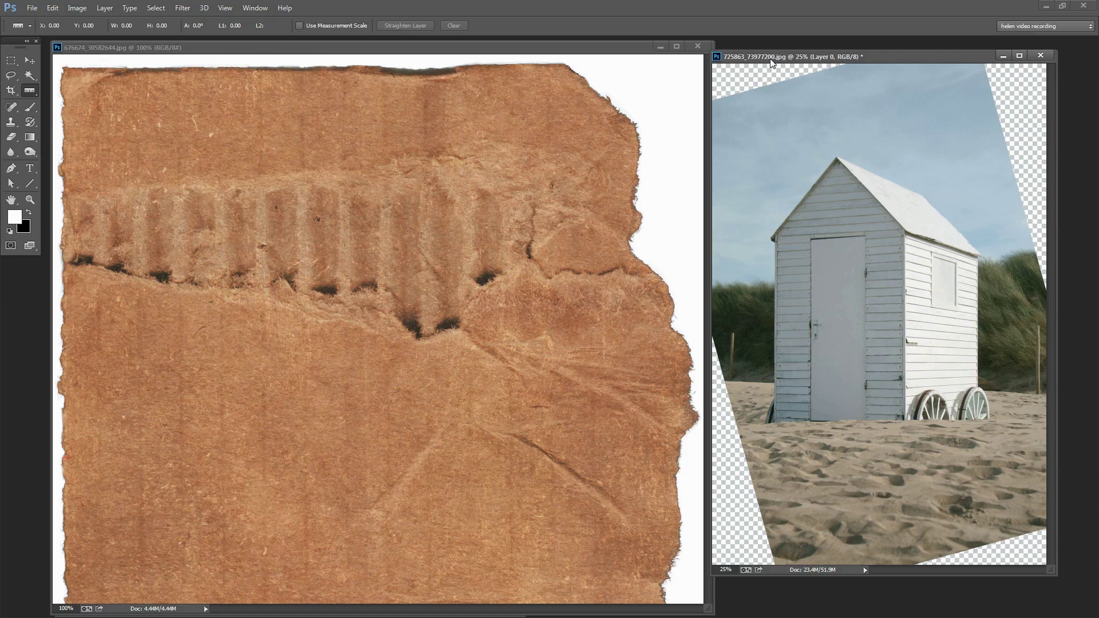
{"action": "left_click_drag", "start_coordinate": [771, 61], "coordinate": [731, 63]}
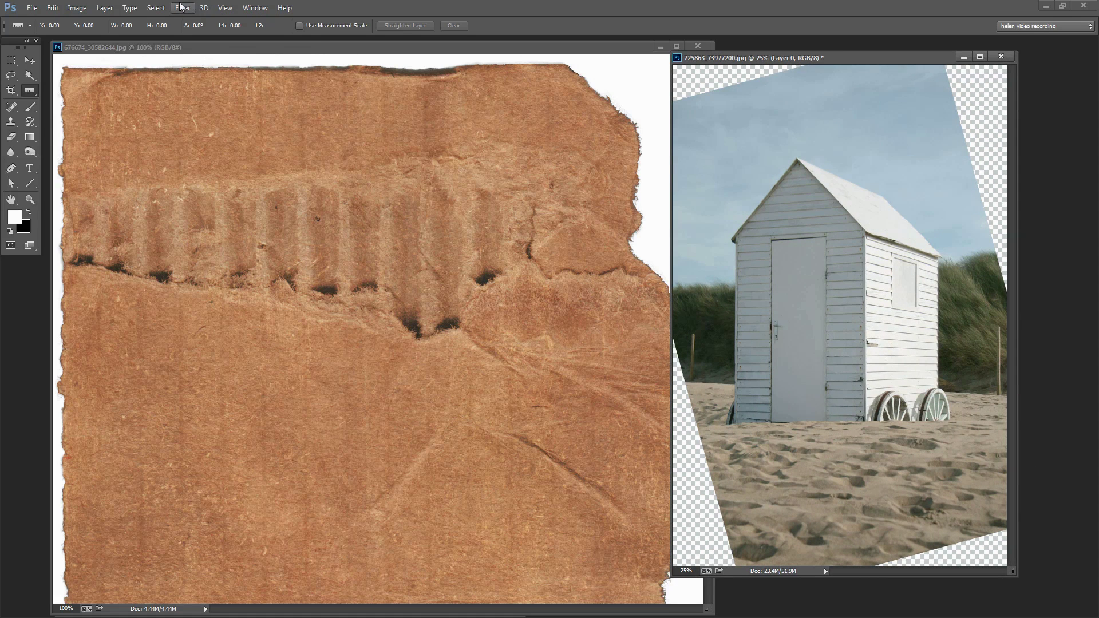
Copy the entire straightened beach house image and minimise its window.
{"action": "left_click", "coordinate": [156, 8]}
{"action": "left_click", "coordinate": [160, 20]}
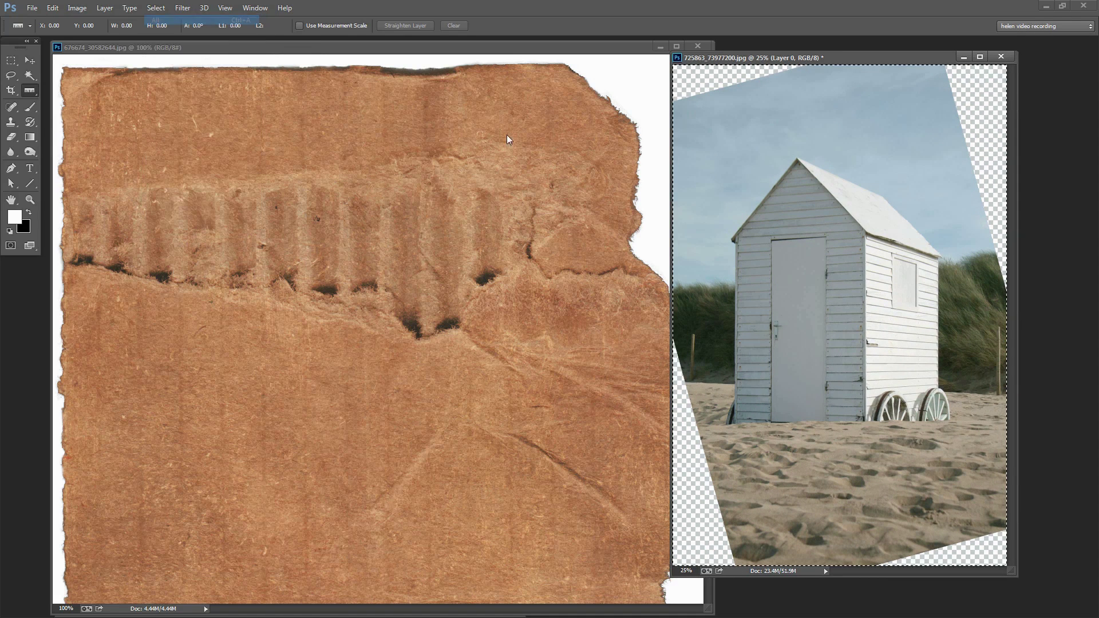
{"action": "left_click", "coordinate": [53, 9]}
{"action": "left_click", "coordinate": [64, 79]}
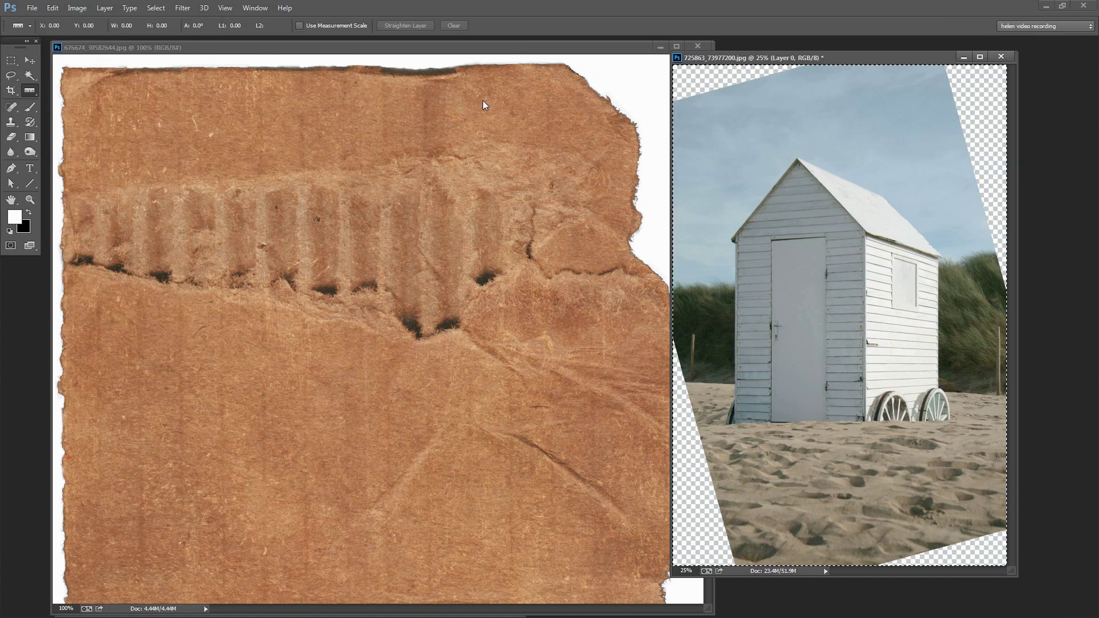
{"action": "left_click", "coordinate": [964, 57]}
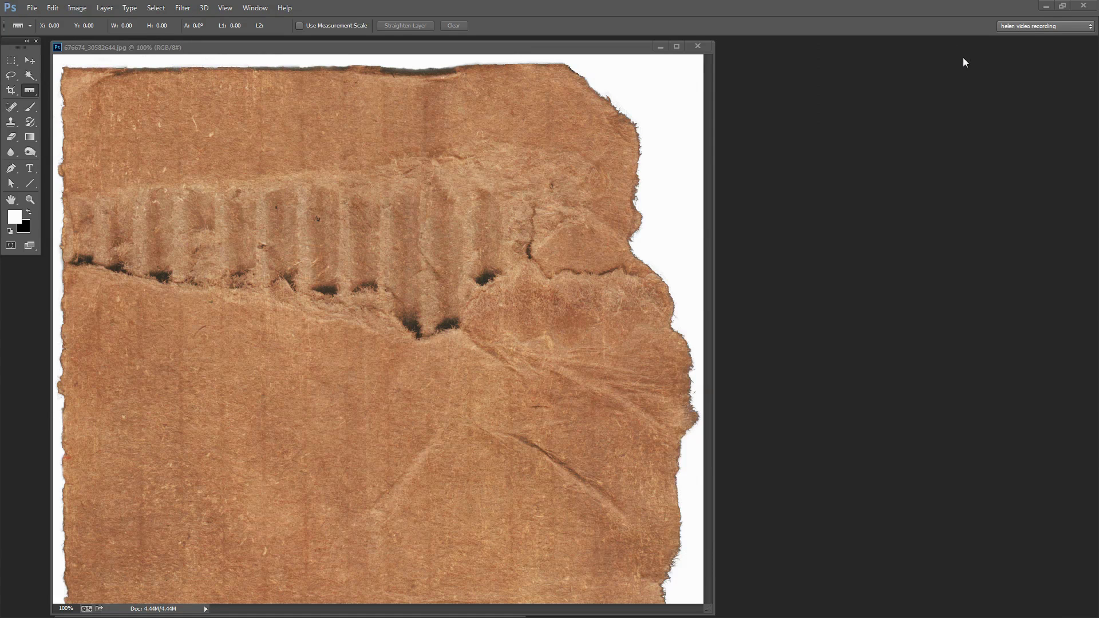
Paste the copied beach house into the cardboard image 676674_30582644.jpg as a new layer.
{"action": "left_click_drag", "start_coordinate": [248, 48], "coordinate": [294, 49]}
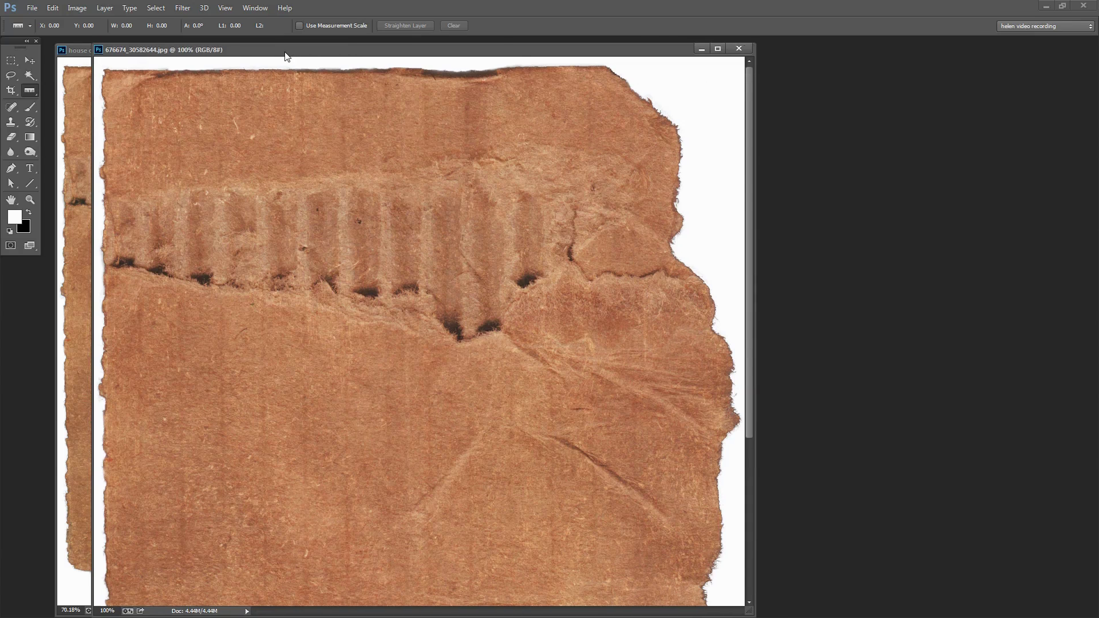
{"action": "left_click", "coordinate": [51, 9]}
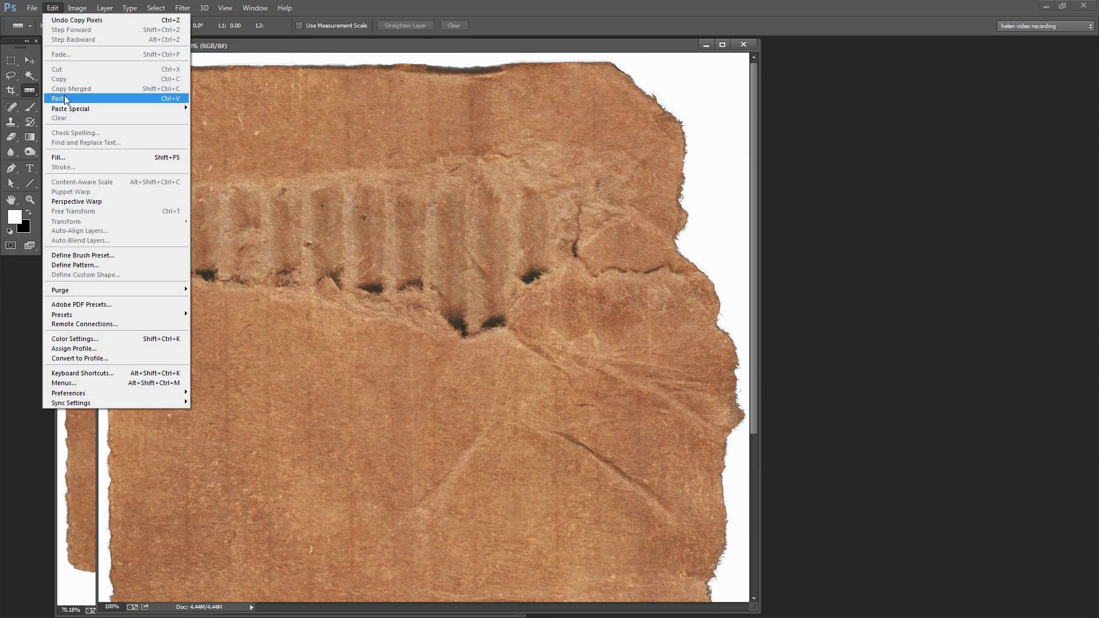
{"action": "left_click", "coordinate": [60, 99]}
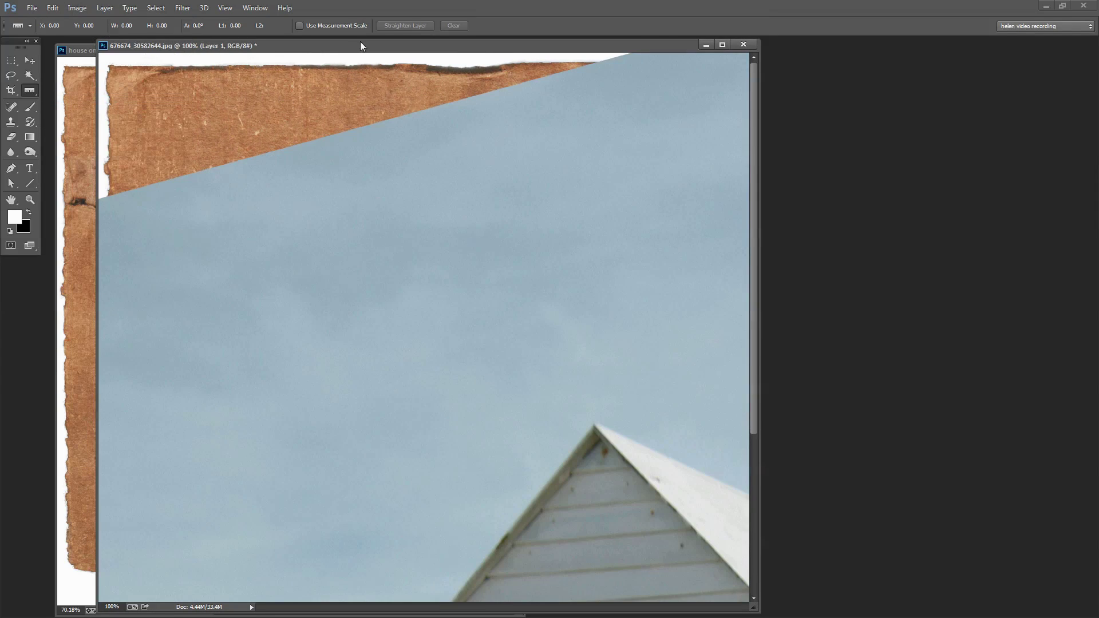
Minimise the house on box 1.psd window and reposition the cardboard image window in the freed workspace.
{"action": "left_click_drag", "start_coordinate": [361, 45], "coordinate": [502, 62]}
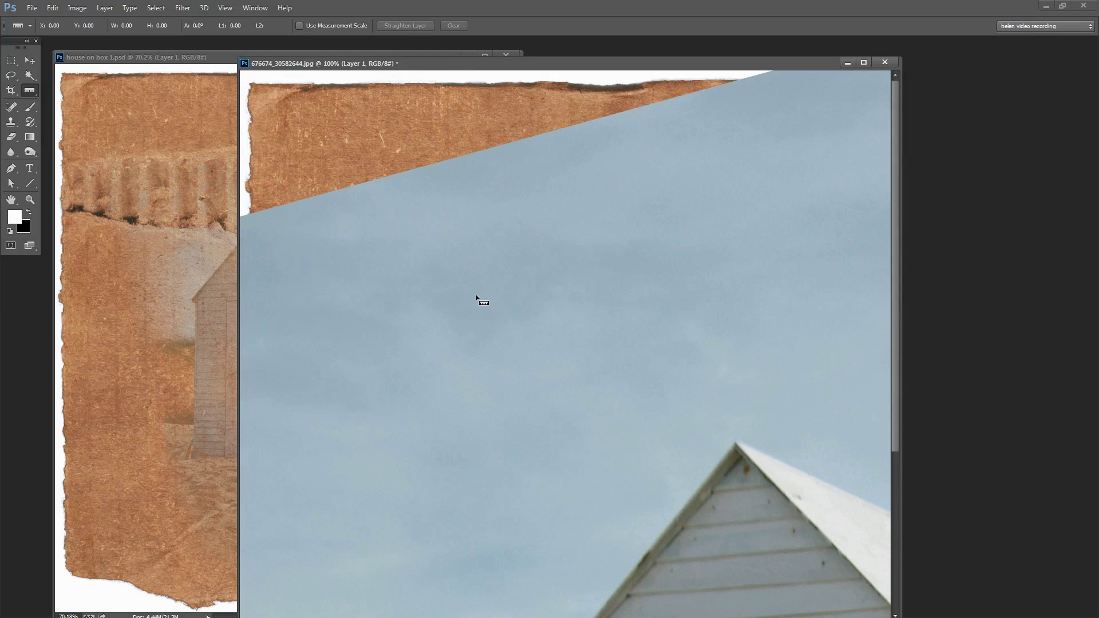
{"action": "left_click", "coordinate": [189, 59]}
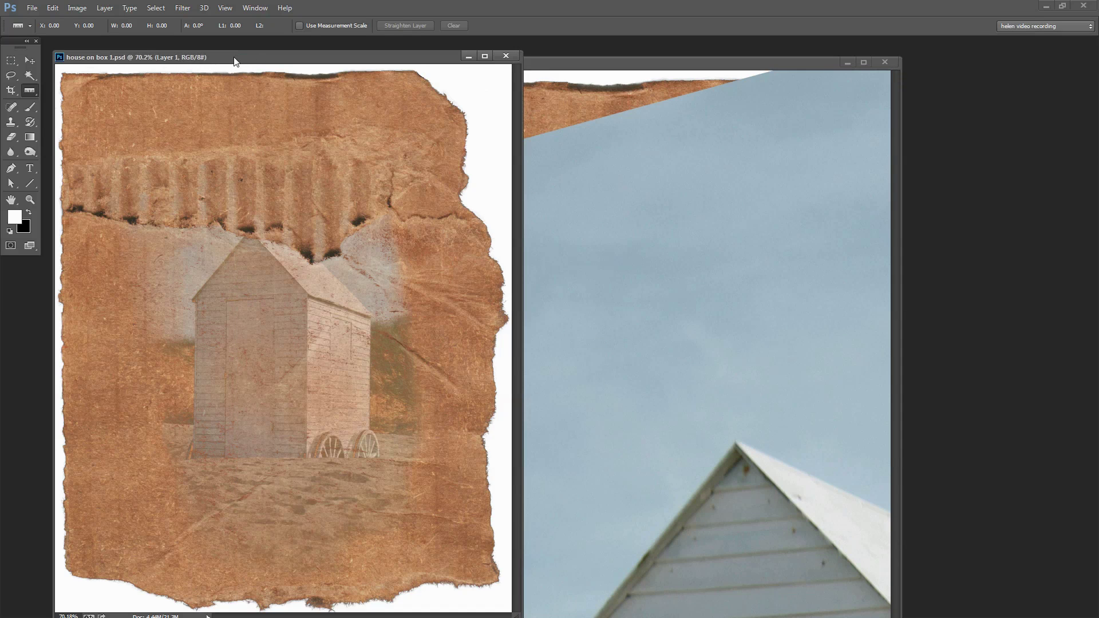
{"action": "left_click", "coordinate": [468, 56]}
{"action": "left_click_drag", "start_coordinate": [502, 68], "coordinate": [331, 51]}
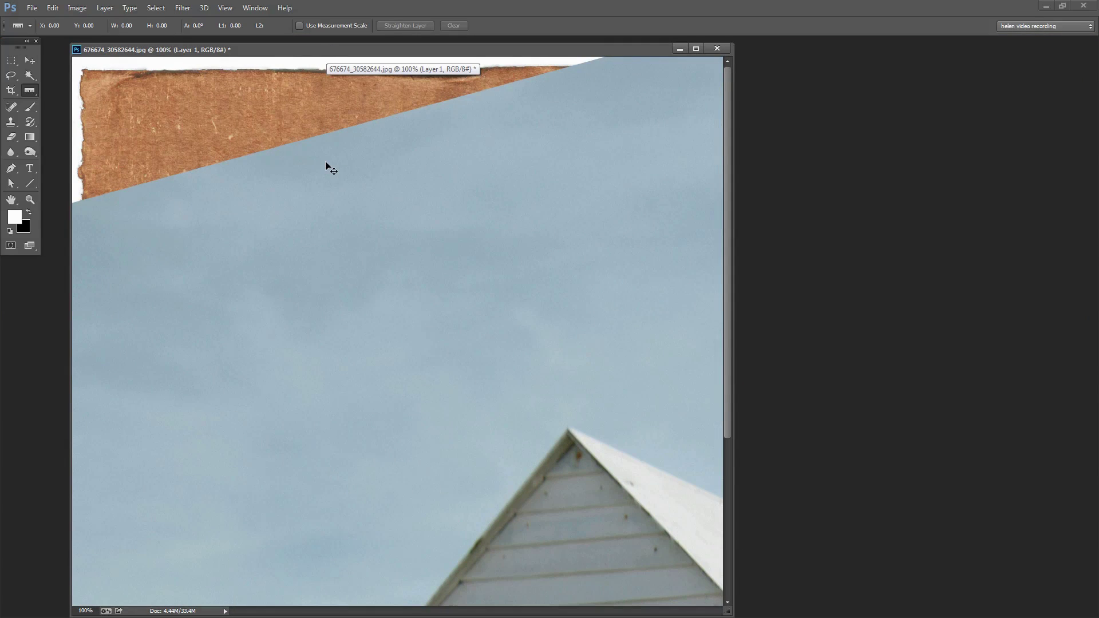
Scale the pasted beach house layer to about 35% with Free Transform and centre it on the cardboard at about X 569, Y 754 px.
{"action": "key", "text": "ctrl+t"}
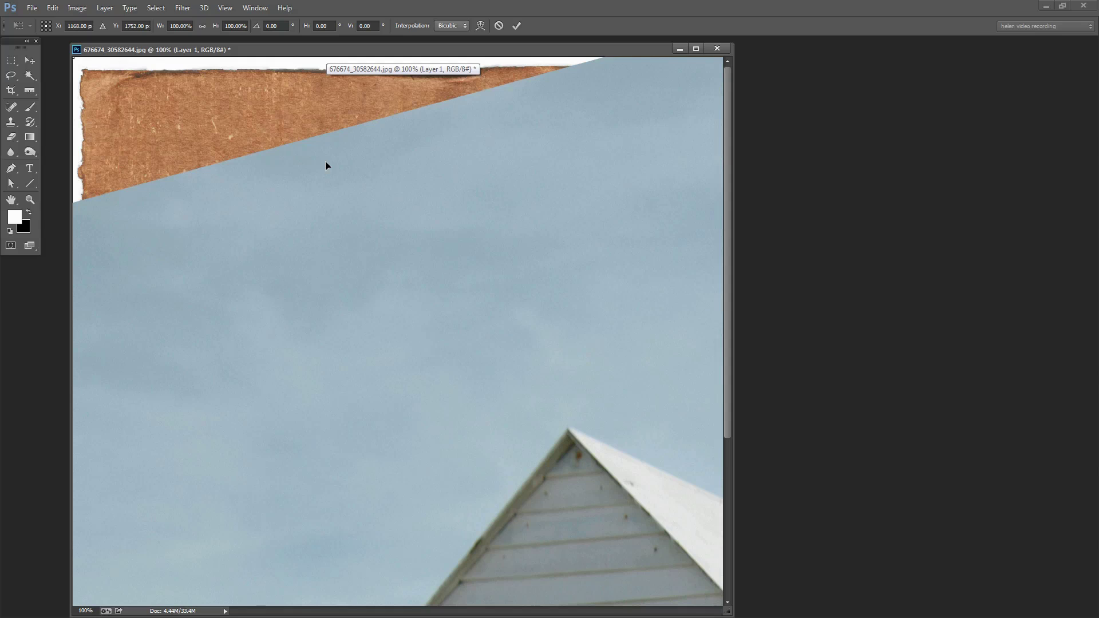
{"action": "key", "text": "ctrl+0"}
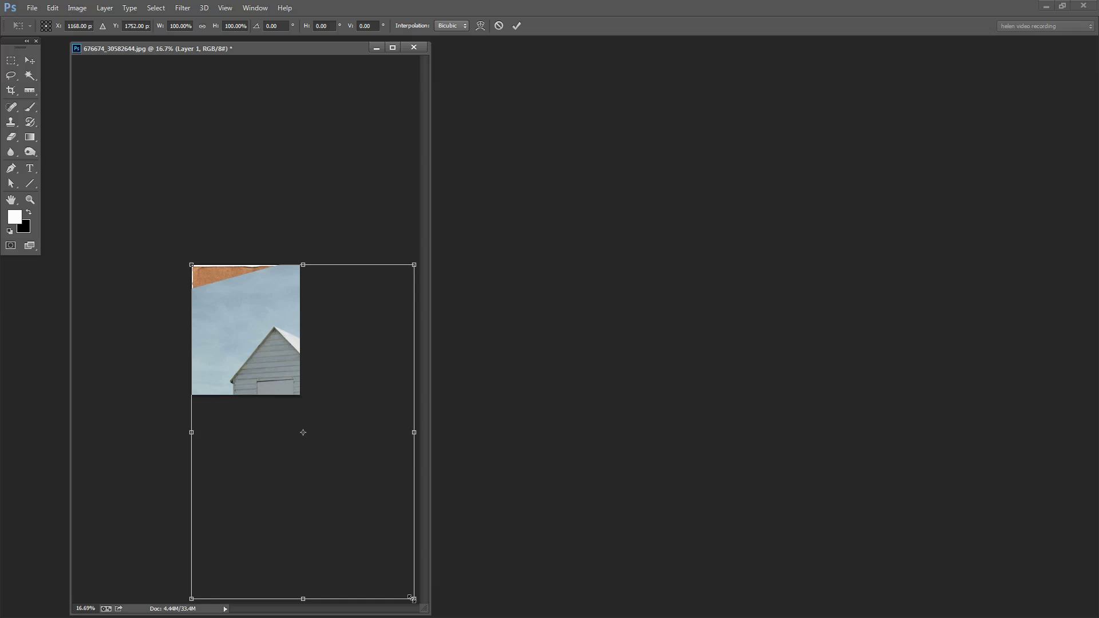
{"action": "left_click_drag", "start_coordinate": [412, 598], "coordinate": [302, 362]}
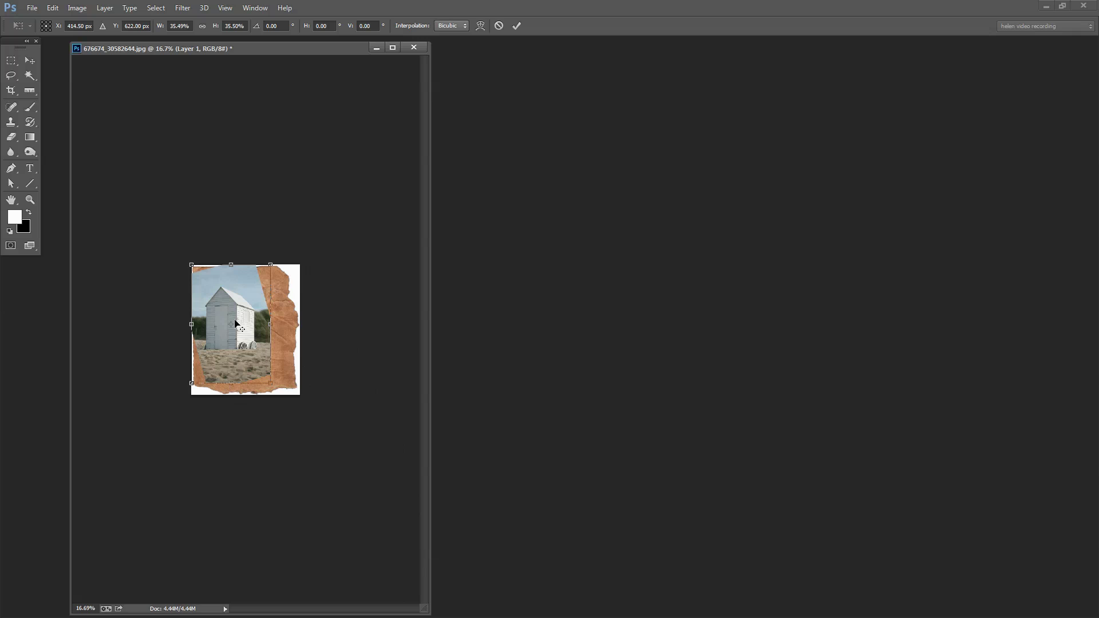
{"action": "left_click_drag", "start_coordinate": [270, 381], "coordinate": [268, 365]}
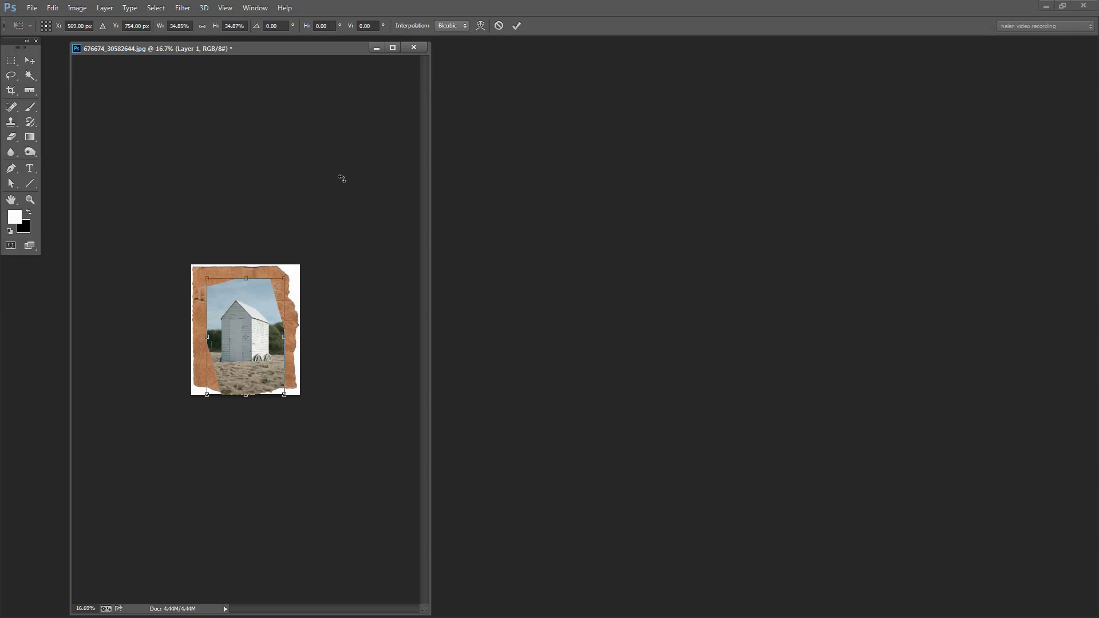
{"action": "left_click", "coordinate": [516, 26]}
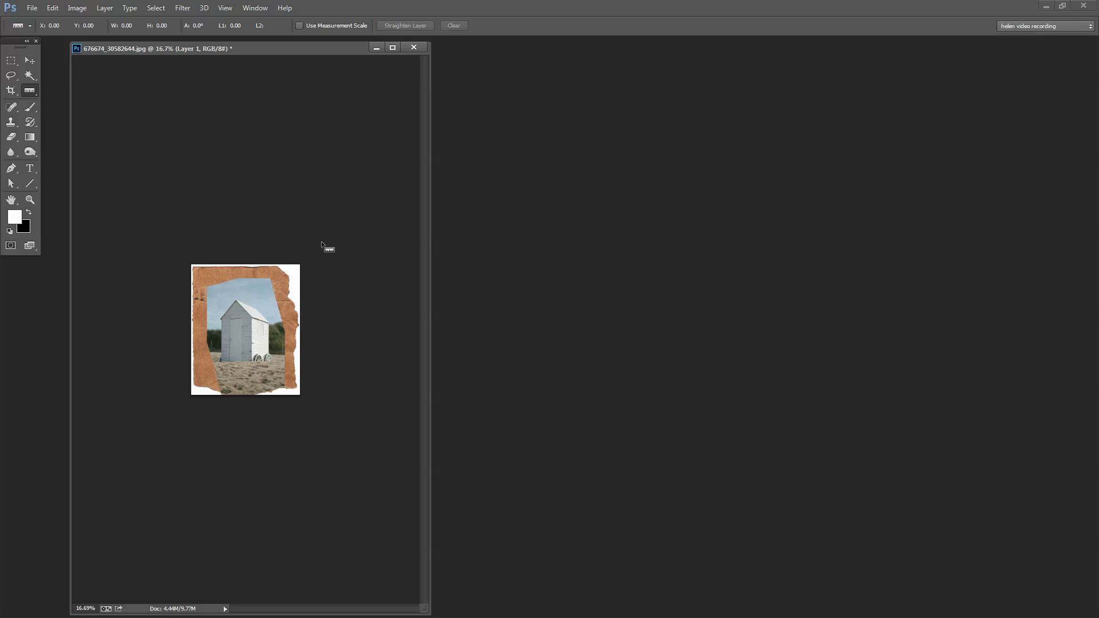
Show the document's layers and add a layer mask to the beach house layer, Layer 1.
{"action": "left_click", "coordinate": [29, 200]}
{"action": "left_click", "coordinate": [247, 337]}
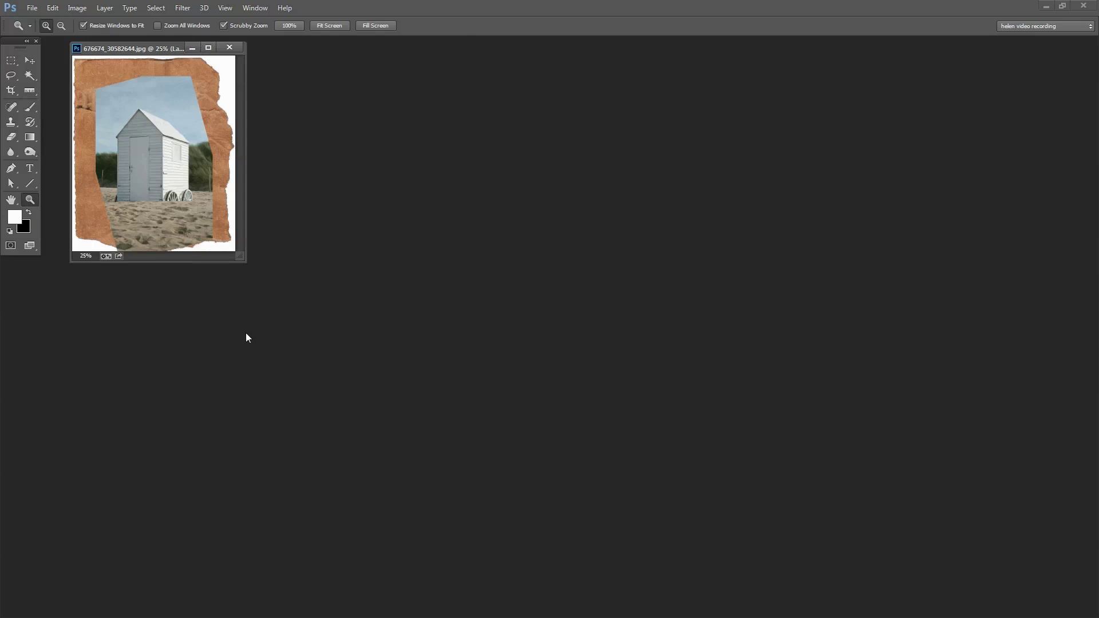
{"action": "left_click", "coordinate": [183, 190]}
{"action": "left_click", "coordinate": [182, 190]}
{"action": "left_click", "coordinate": [183, 190]}
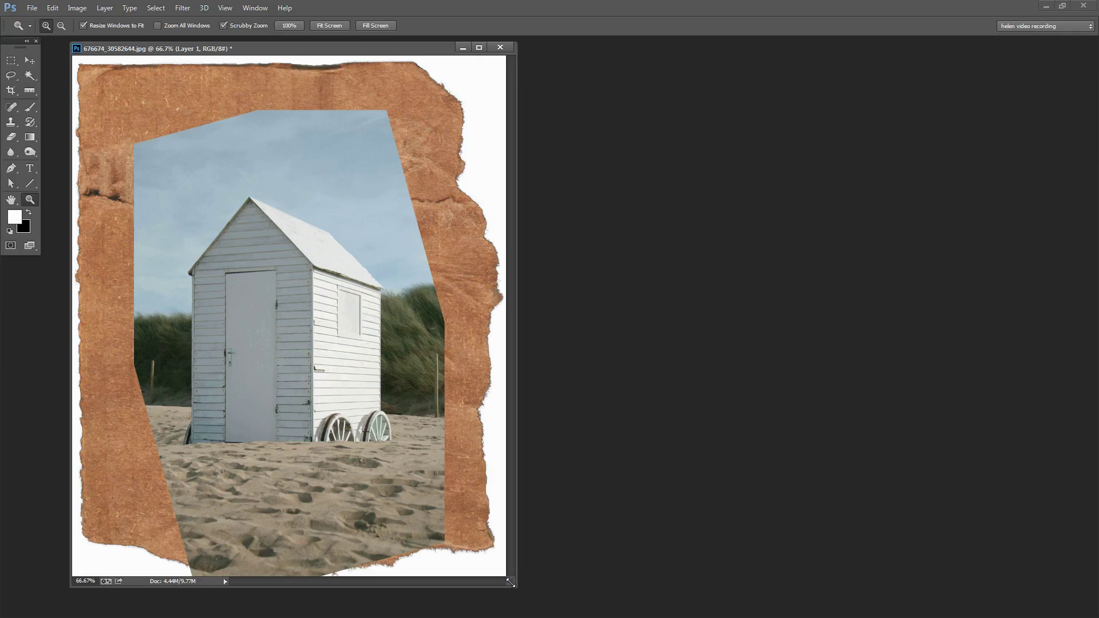
{"action": "left_click_drag", "start_coordinate": [510, 583], "coordinate": [537, 595]}
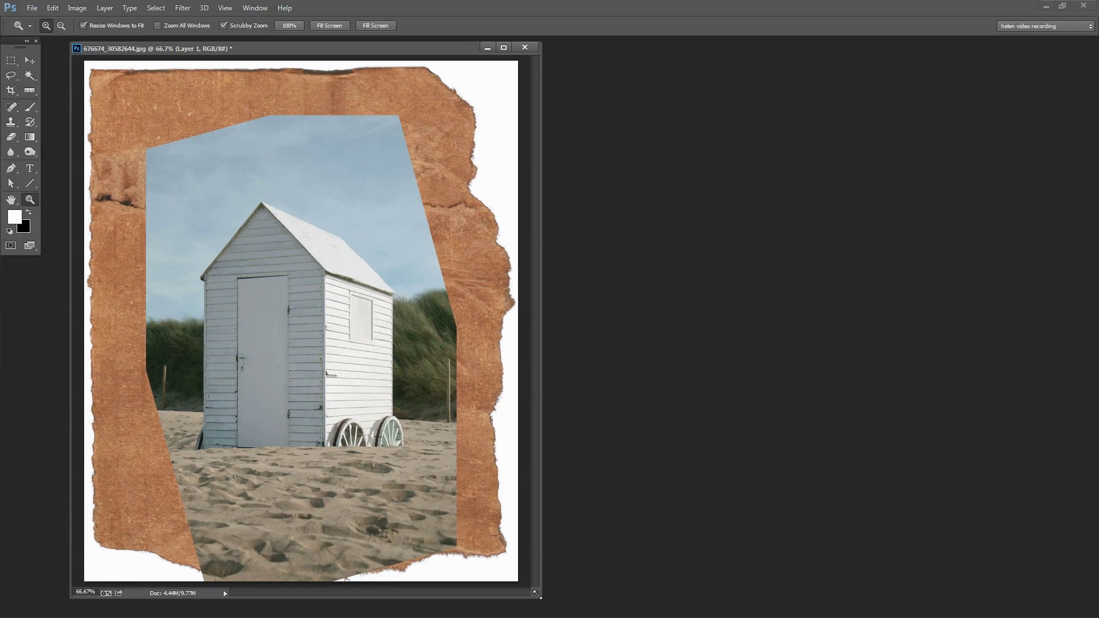
{"action": "left_click", "coordinate": [255, 9]}
{"action": "left_click", "coordinate": [284, 194]}
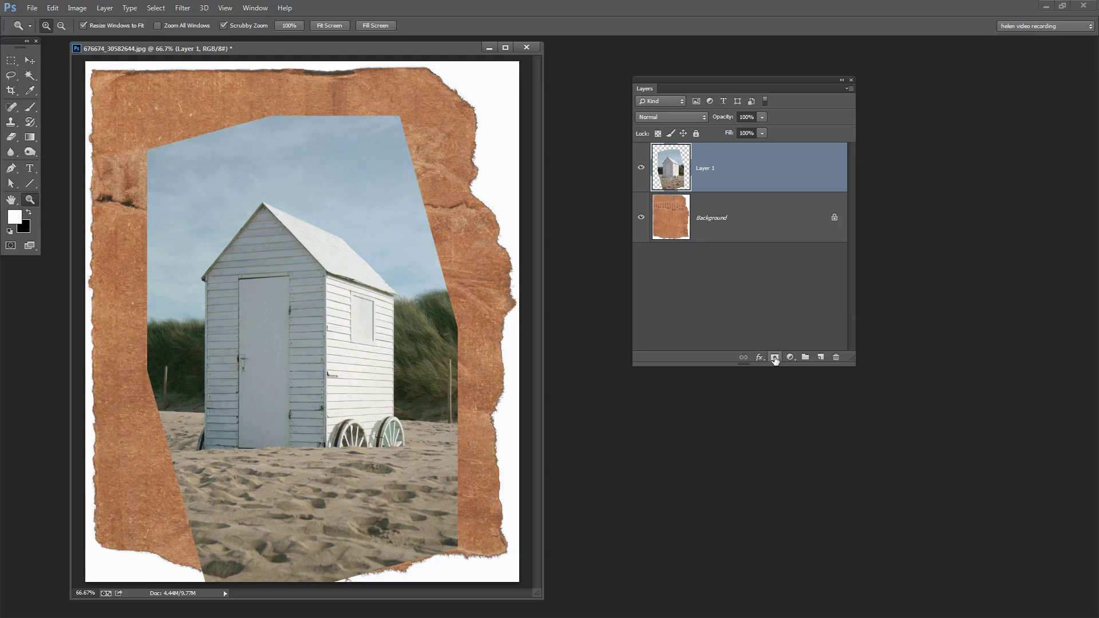
{"action": "left_click", "coordinate": [775, 357]}
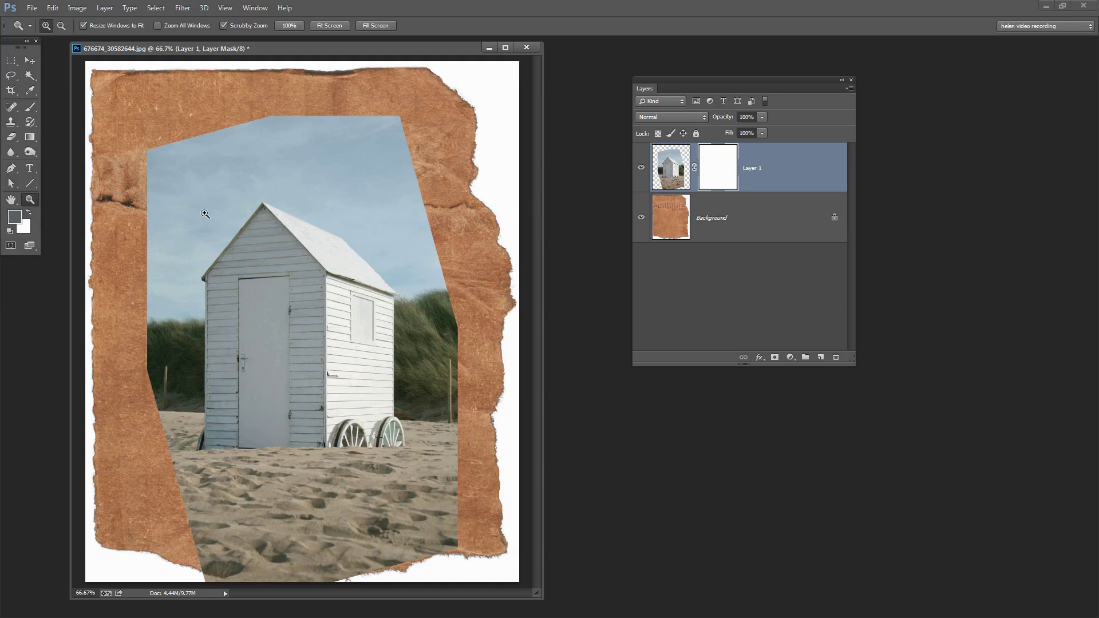
Hide Layer 1 and lasso the area below the cardboard's dark tear line, following the tear and enclosing the lower part of the image.
{"action": "left_click", "coordinate": [640, 168]}
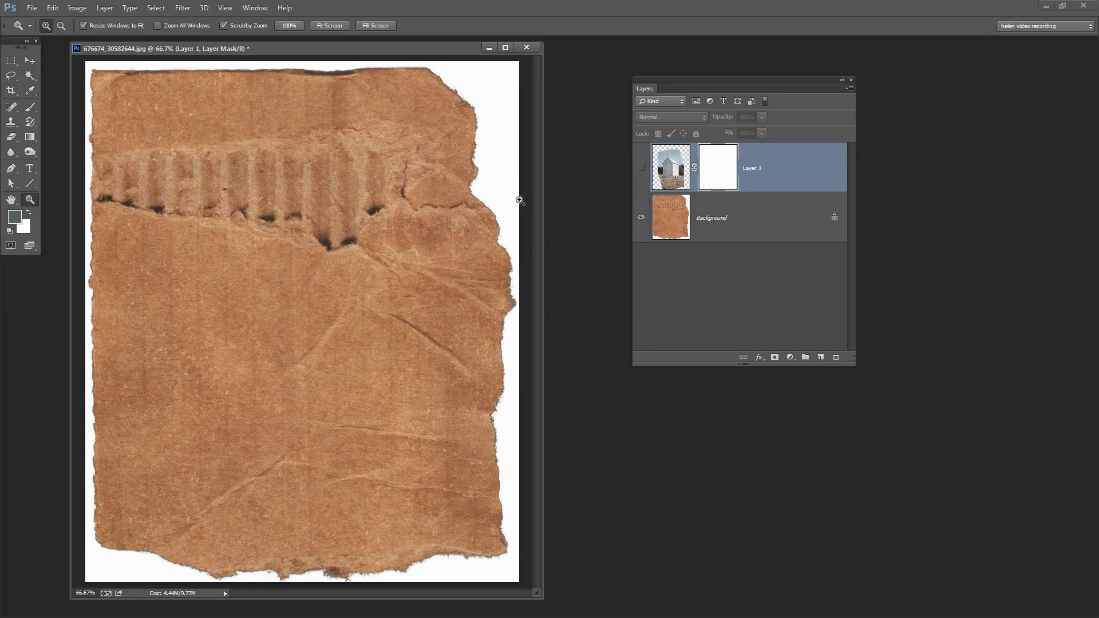
{"action": "left_click_drag", "start_coordinate": [542, 245], "coordinate": [572, 247]}
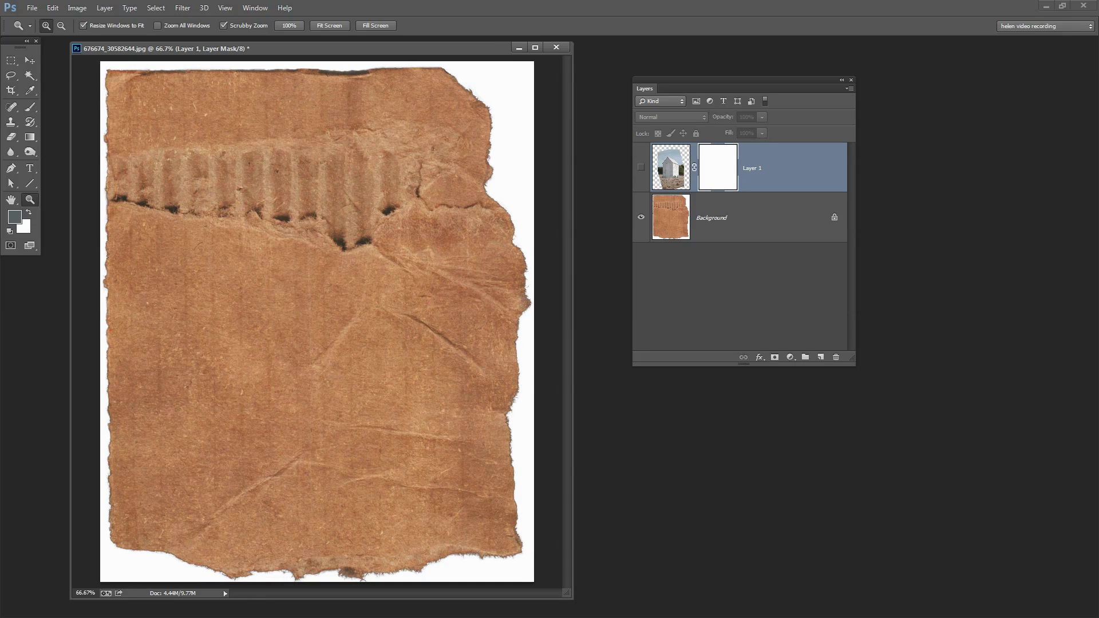
{"action": "left_click", "coordinate": [9, 78]}
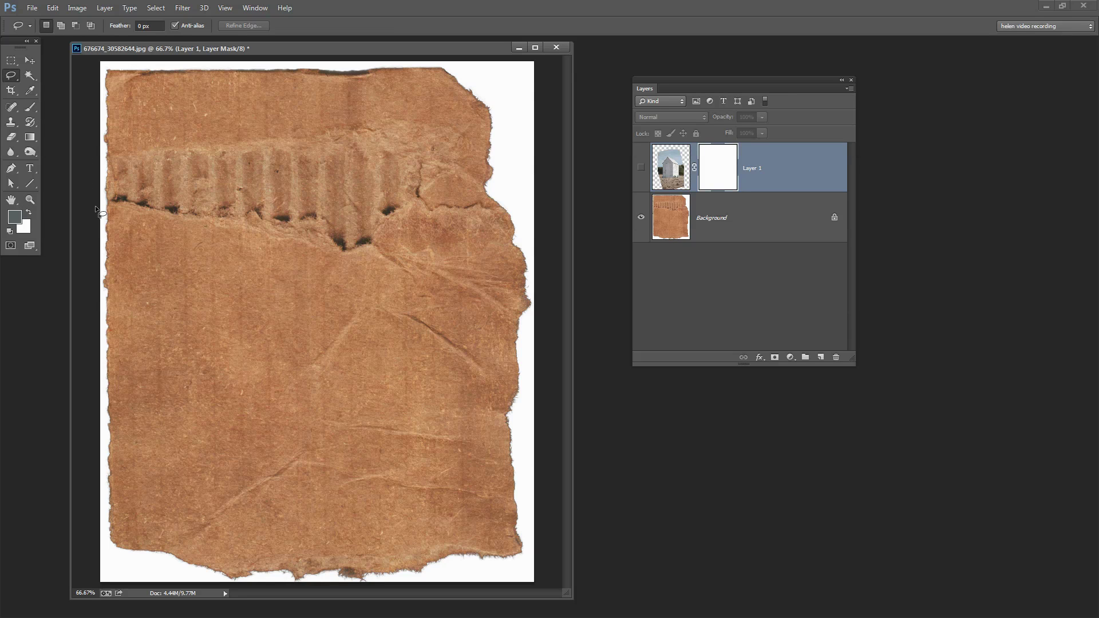
{"action": "mouse_move", "coordinate": [103, 209]}
{"action": "left_mouse_down"}
{"action": "mouse_move", "coordinate": [323, 224]}
{"action": "mouse_move", "coordinate": [348, 252]}
{"action": "mouse_move", "coordinate": [372, 244]}
{"action": "mouse_move", "coordinate": [417, 197]}
{"action": "mouse_move", "coordinate": [544, 265]}
{"action": "mouse_move", "coordinate": [575, 446]}
{"action": "mouse_move", "coordinate": [580, 566]}
{"action": "mouse_move", "coordinate": [504, 606]}
{"action": "mouse_move", "coordinate": [283, 605]}
{"action": "mouse_move", "coordinate": [92, 584]}
{"action": "mouse_move", "coordinate": [91, 209]}
{"action": "left_mouse_up"}
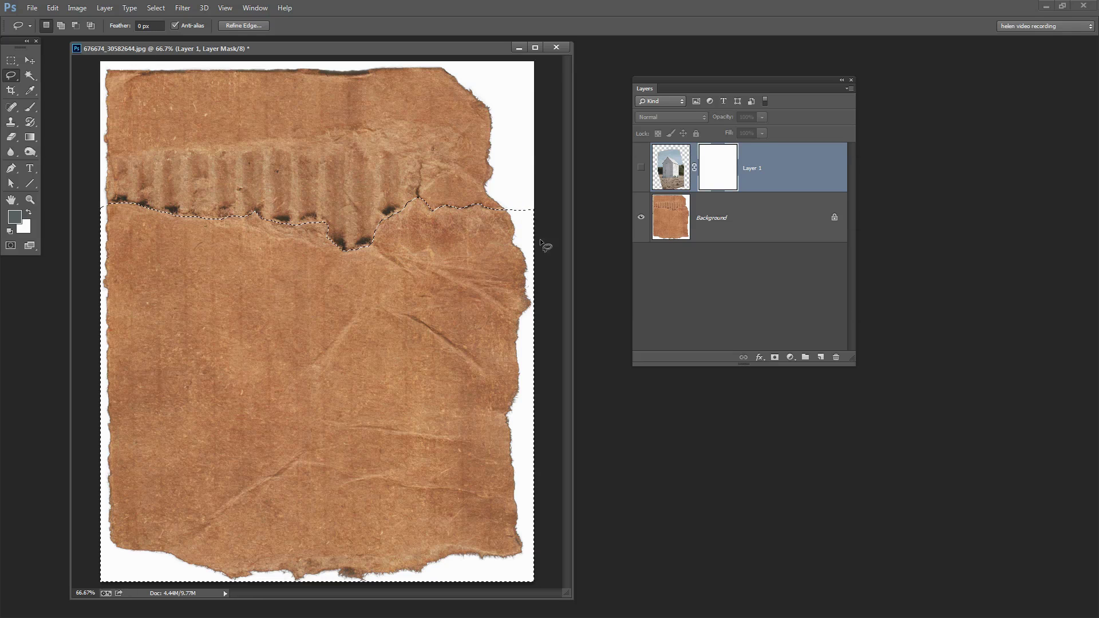
Invert the selection to cover the area above the tear and feather it by 1 pixel.
{"action": "left_click", "coordinate": [154, 8]}
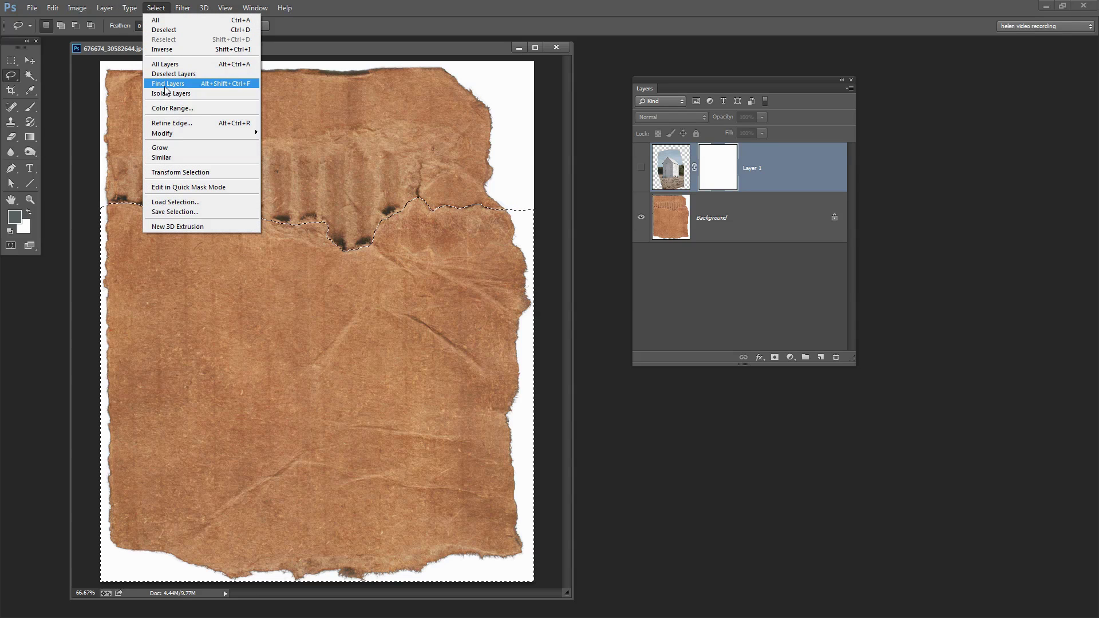
{"action": "left_click", "coordinate": [169, 51]}
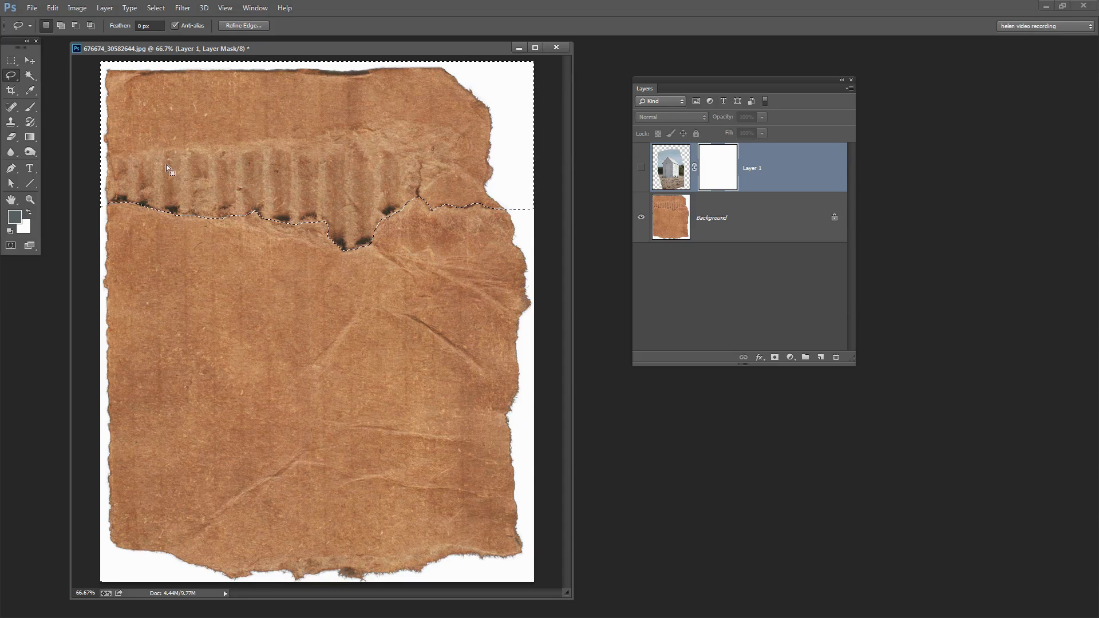
{"action": "left_click", "coordinate": [160, 10]}
{"action": "mouse_move", "coordinate": [175, 132]}
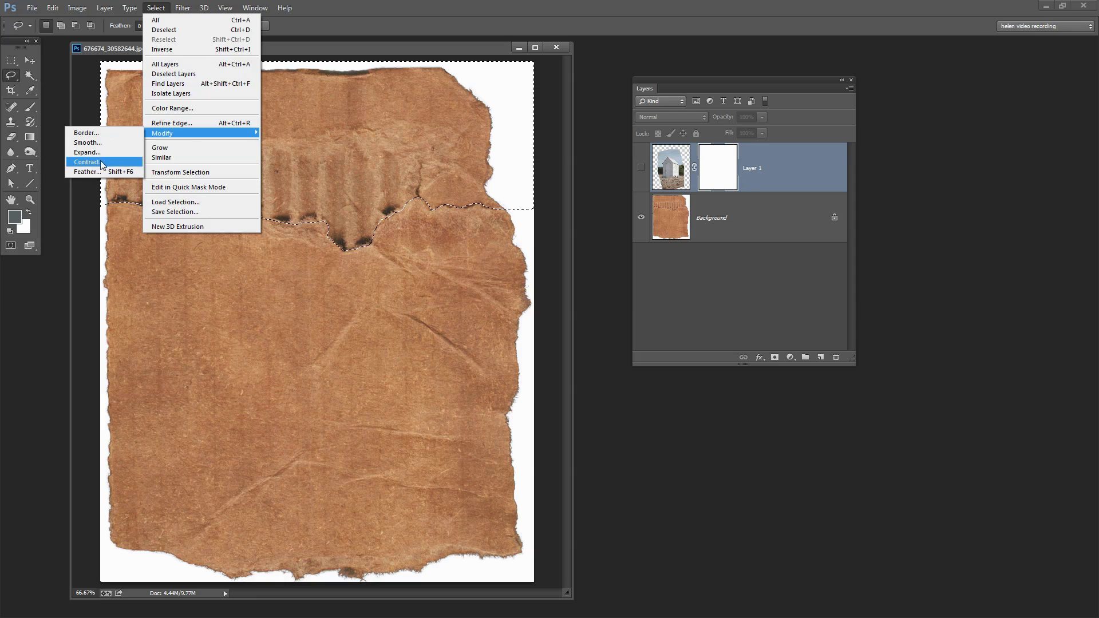
{"action": "left_click", "coordinate": [87, 171]}
{"action": "left_click_drag", "start_coordinate": [438, 154], "coordinate": [414, 304]}
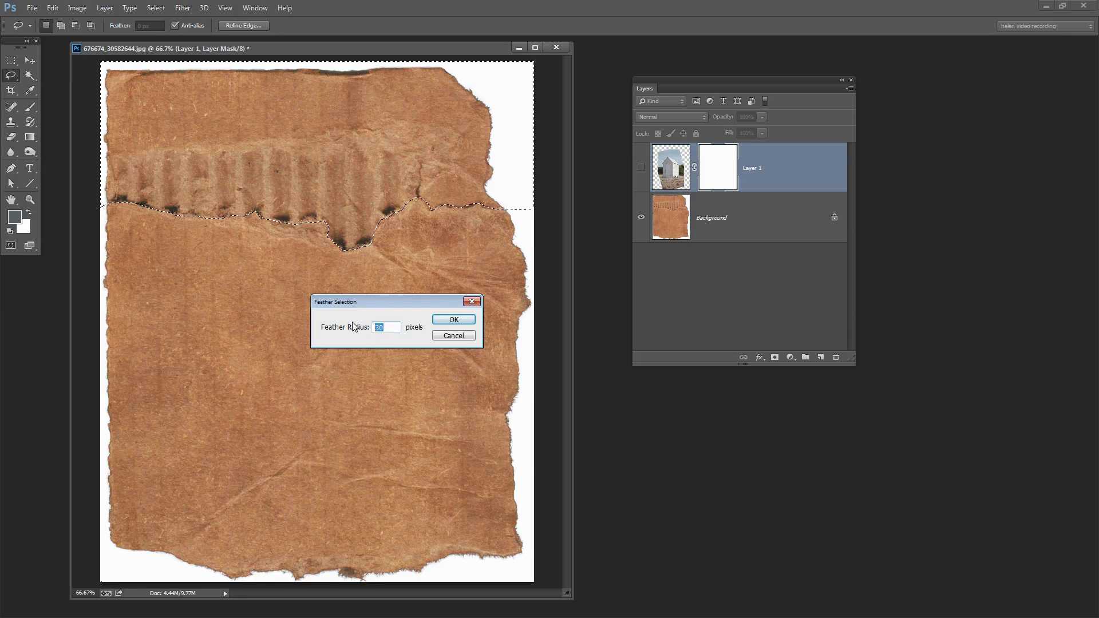
{"action": "type", "text": "1"}
{"action": "left_click", "coordinate": [453, 321]}
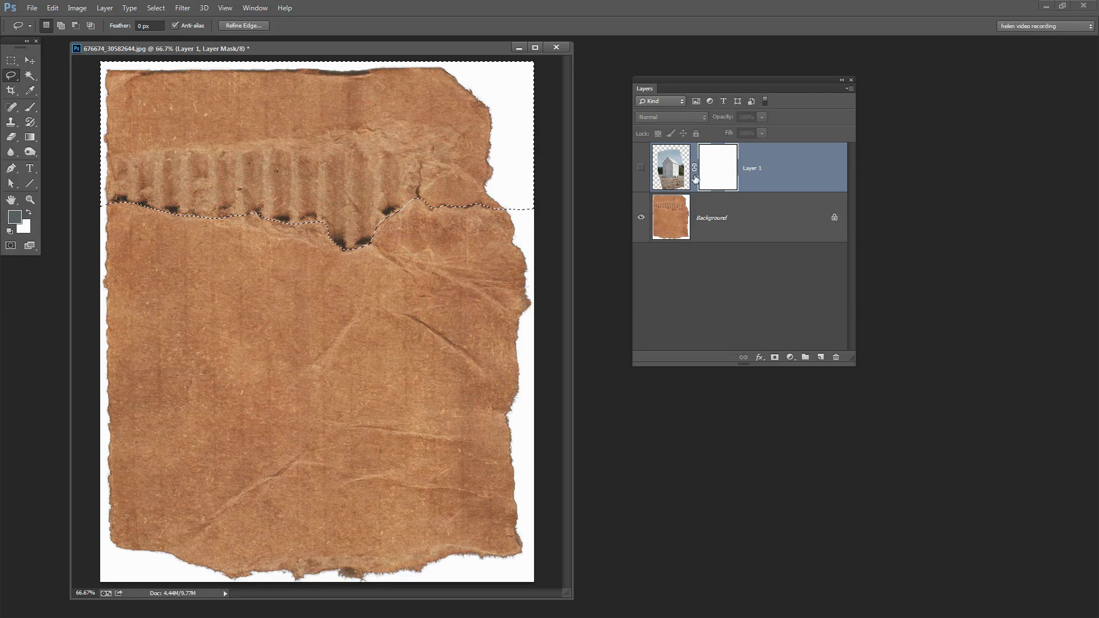
Show Layer 1, fill the selected area of its mask with black, and remove the selection.
{"action": "left_click", "coordinate": [641, 167]}
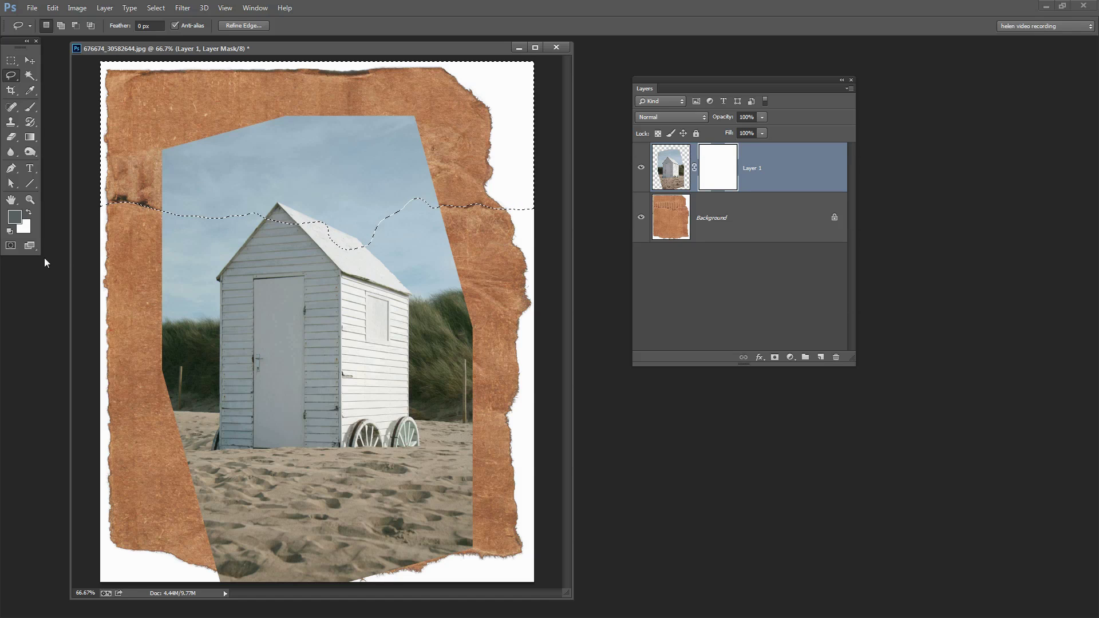
{"action": "left_click", "coordinate": [10, 231]}
{"action": "left_click", "coordinate": [29, 212]}
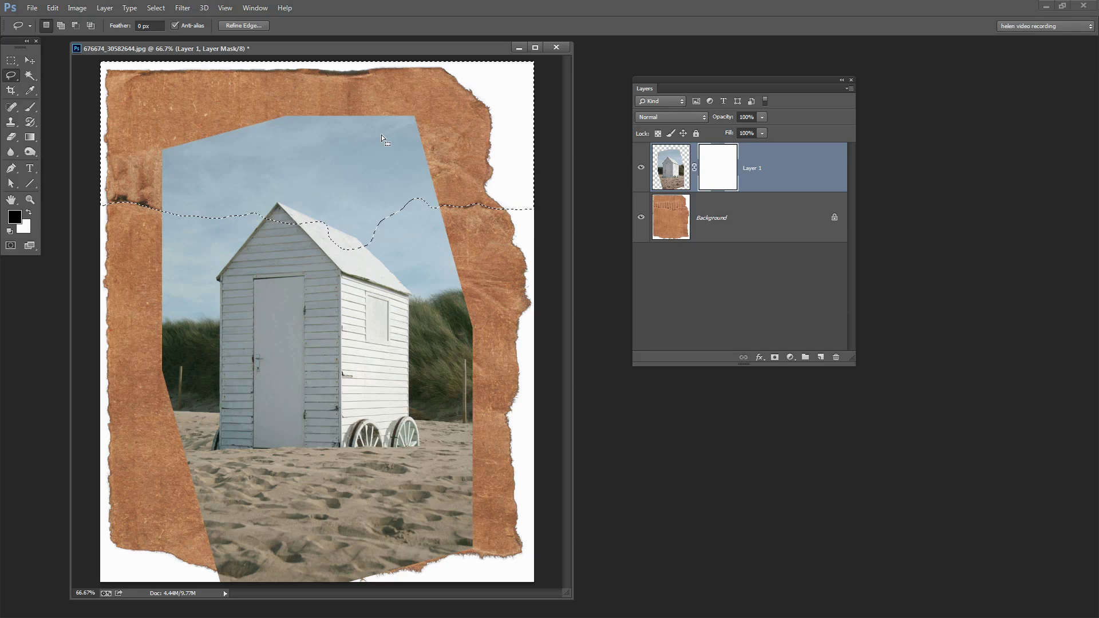
{"action": "key", "text": "alt+BackSpace"}
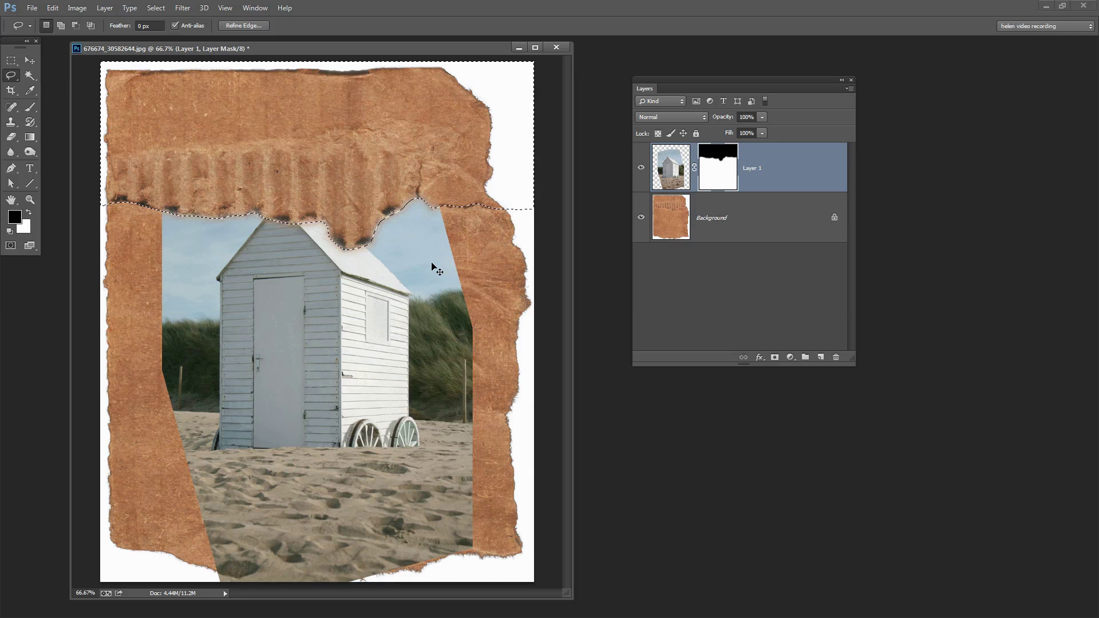
{"action": "key", "text": "ctrl+d"}
Paint black on Layer 1's mask with a 250 px soft round brush to fade the photo's left, bottom and right edges.
{"action": "left_click", "coordinate": [30, 108]}
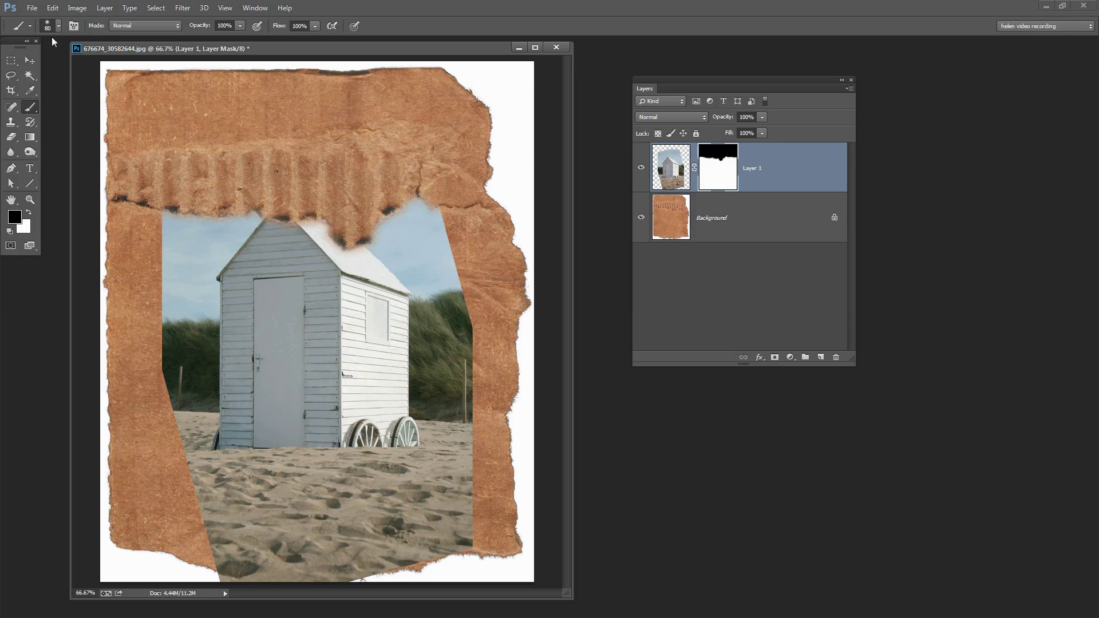
{"action": "left_click", "coordinate": [58, 25]}
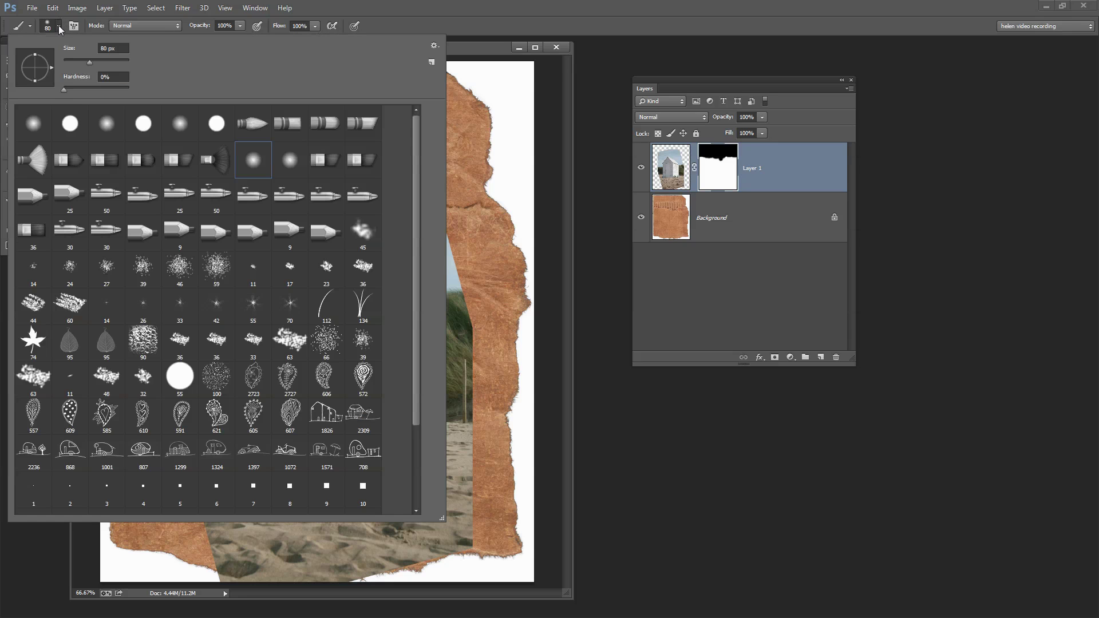
{"action": "left_click", "coordinate": [33, 127]}
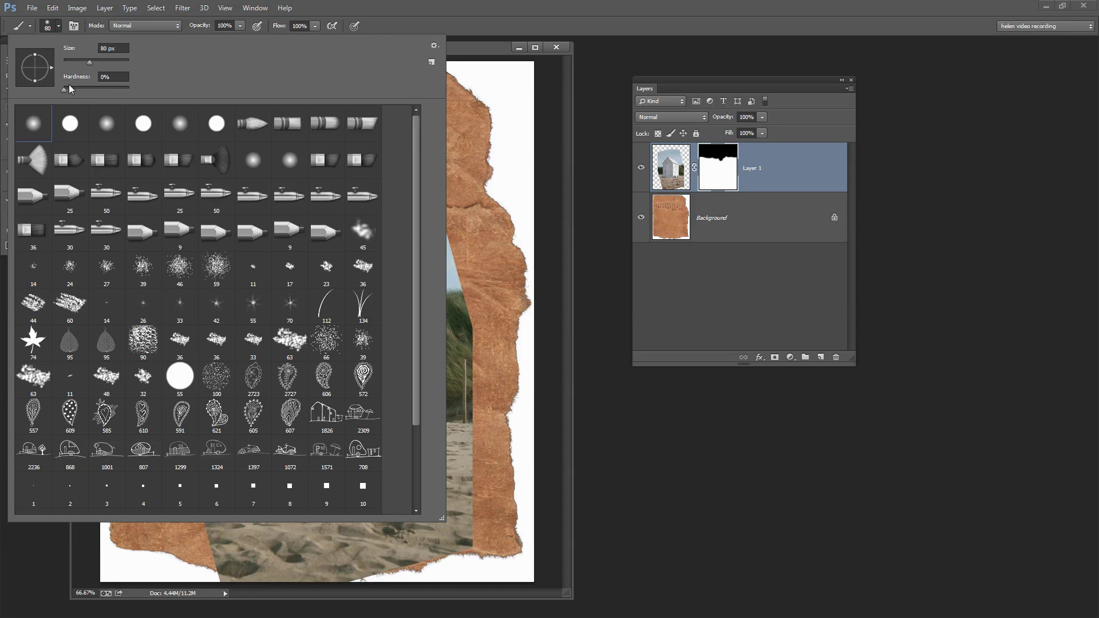
{"action": "left_click", "coordinate": [381, 24]}
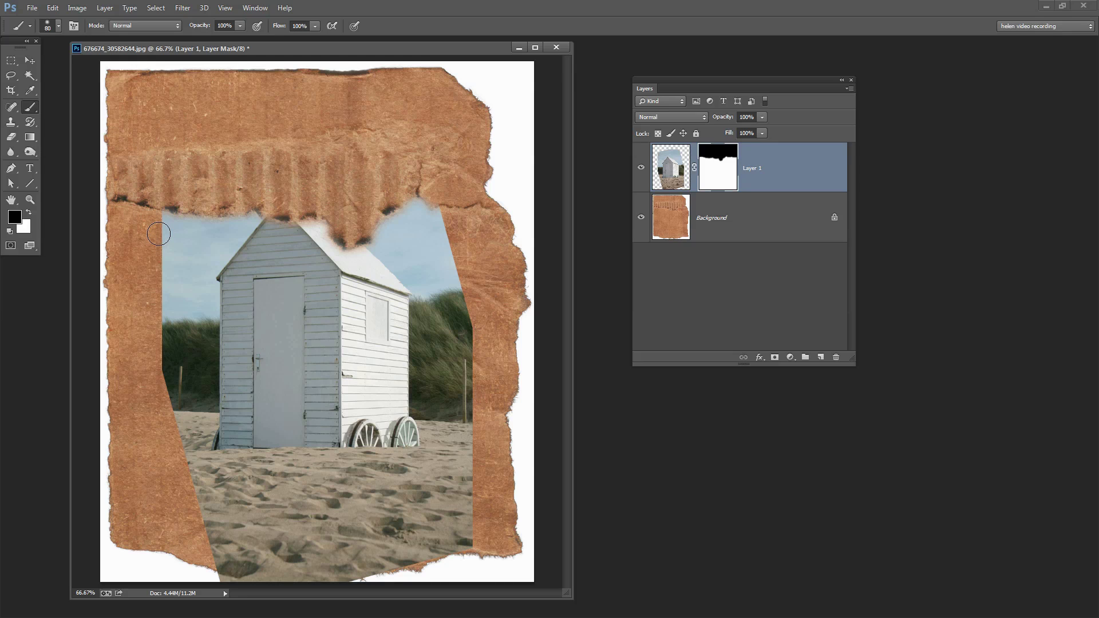
{"action": "key", "text": "bracketright"}
{"action": "key", "text": "bracketright"}
{"action": "key", "text": "bracketright"}
{"action": "key", "text": "bracketright"}
{"action": "key", "text": "bracketright"}
{"action": "key", "text": "bracketright"}
{"action": "key", "text": "bracketright"}
{"action": "key", "text": "bracketleft"}
{"action": "left_click_drag", "start_coordinate": [158, 234], "coordinate": [154, 241]}
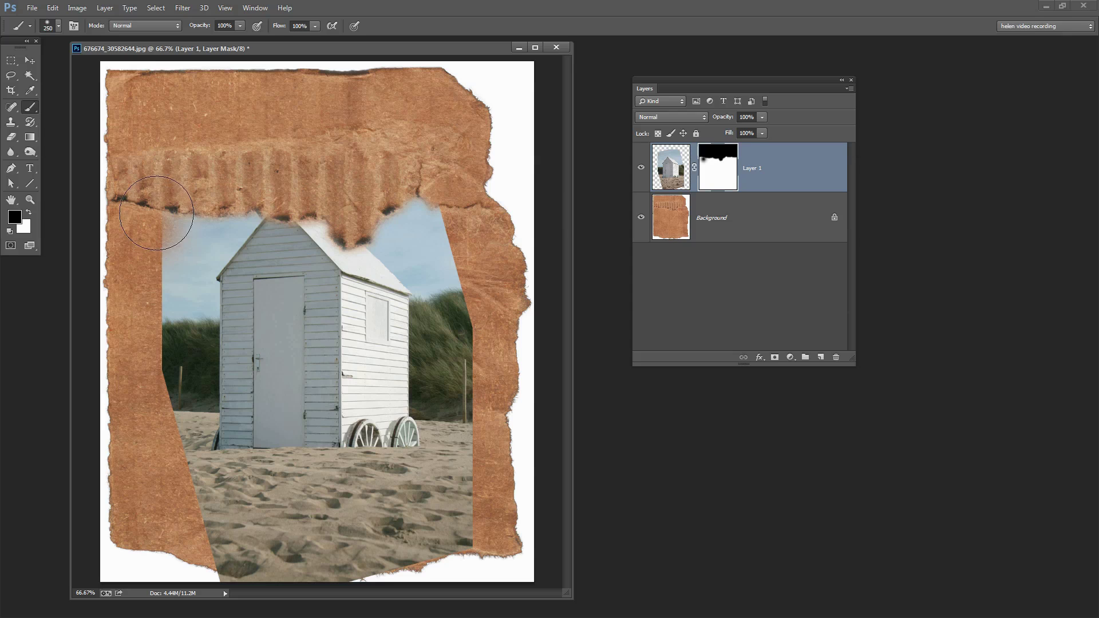
{"action": "mouse_move", "coordinate": [154, 232]}
{"action": "left_mouse_down"}
{"action": "mouse_move", "coordinate": [153, 216]}
{"action": "mouse_move", "coordinate": [157, 260]}
{"action": "mouse_move", "coordinate": [129, 343]}
{"action": "mouse_move", "coordinate": [135, 298]}
{"action": "mouse_move", "coordinate": [164, 532]}
{"action": "mouse_move", "coordinate": [205, 566]}
{"action": "mouse_move", "coordinate": [350, 564]}
{"action": "mouse_move", "coordinate": [435, 549]}
{"action": "mouse_move", "coordinate": [520, 517]}
{"action": "mouse_move", "coordinate": [498, 472]}
{"action": "mouse_move", "coordinate": [496, 265]}
{"action": "mouse_move", "coordinate": [481, 217]}
{"action": "mouse_move", "coordinate": [504, 209]}
{"action": "mouse_move", "coordinate": [491, 275]}
{"action": "mouse_move", "coordinate": [505, 216]}
{"action": "mouse_move", "coordinate": [496, 247]}
{"action": "mouse_move", "coordinate": [501, 315]}
{"action": "mouse_move", "coordinate": [504, 237]}
{"action": "mouse_move", "coordinate": [504, 490]}
{"action": "mouse_move", "coordinate": [485, 557]}
{"action": "mouse_move", "coordinate": [448, 554]}
{"action": "left_mouse_up"}
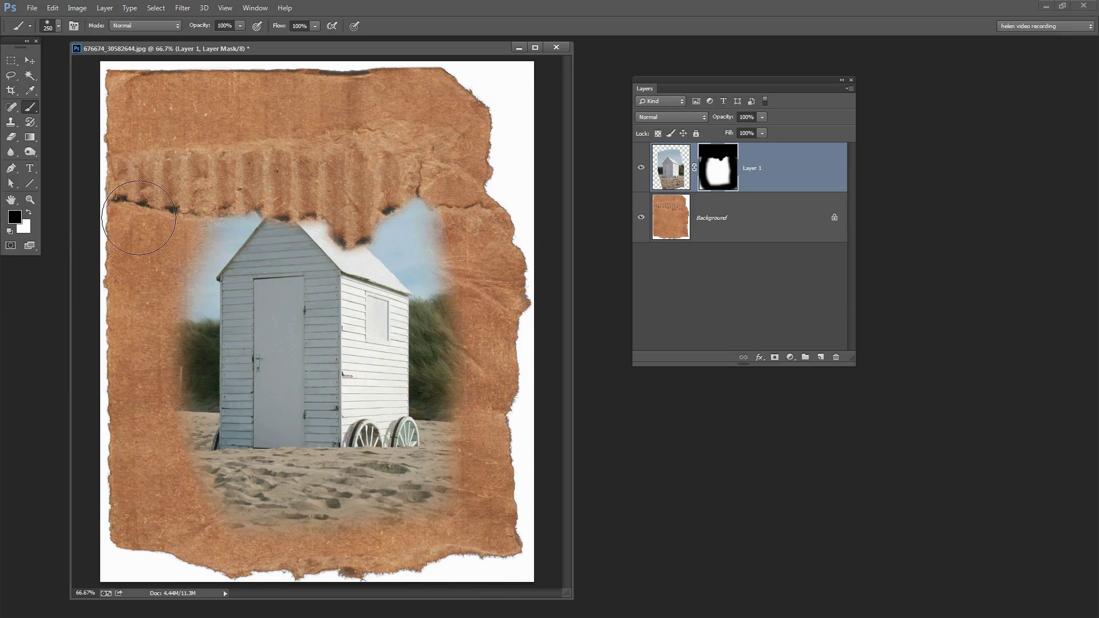
{"action": "mouse_move", "coordinate": [138, 311]}
{"action": "left_mouse_down"}
{"action": "mouse_move", "coordinate": [145, 439]}
{"action": "mouse_move", "coordinate": [146, 295]}
{"action": "mouse_move", "coordinate": [138, 393]}
{"action": "mouse_move", "coordinate": [169, 510]}
{"action": "mouse_move", "coordinate": [261, 543]}
{"action": "left_mouse_up"}
{"action": "mouse_move", "coordinate": [502, 527]}
{"action": "left_mouse_down"}
{"action": "mouse_move", "coordinate": [492, 278]}
{"action": "mouse_move", "coordinate": [521, 380]}
{"action": "mouse_move", "coordinate": [456, 208]}
{"action": "mouse_move", "coordinate": [463, 185]}
{"action": "mouse_move", "coordinate": [457, 142]}
{"action": "left_mouse_up"}
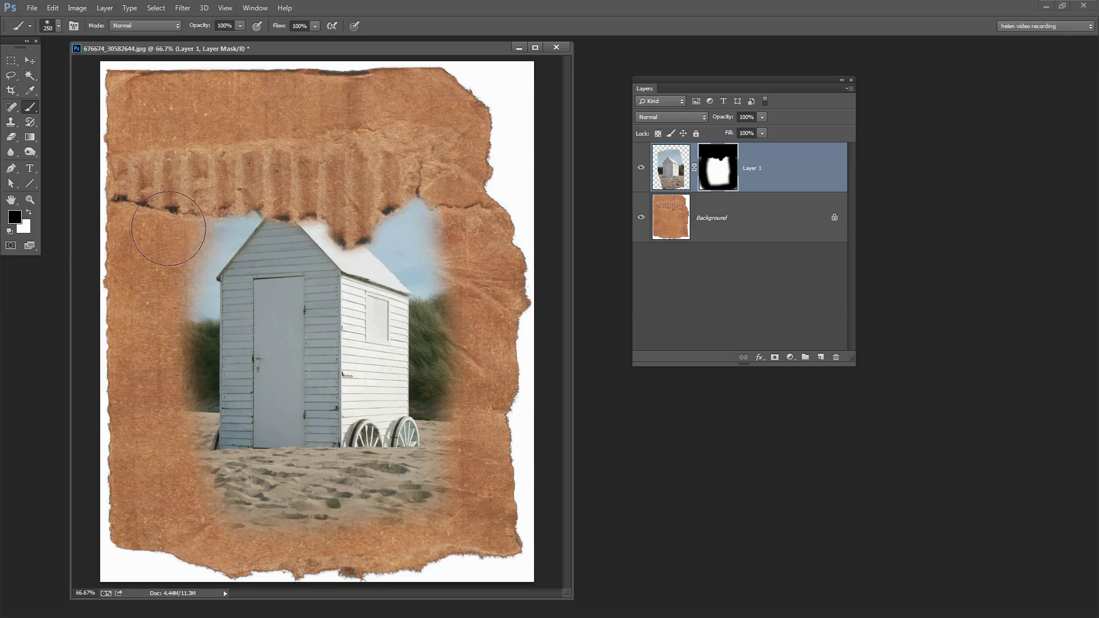
Paint white on the mask with a 100 px brush to restore some sky beside the left side of the roof.
{"action": "left_click", "coordinate": [28, 211]}
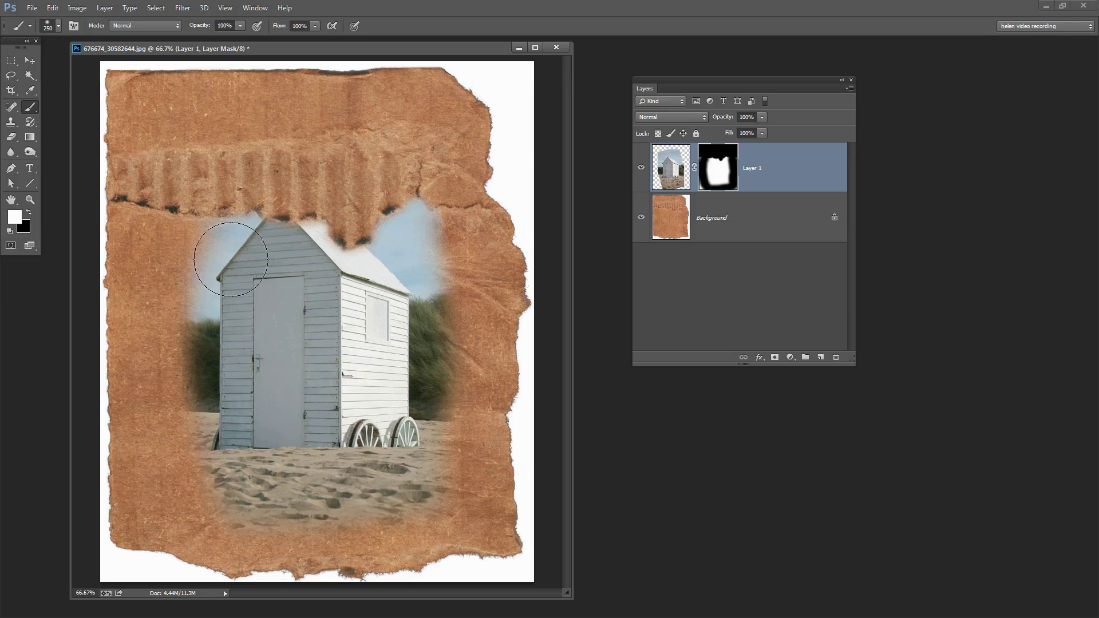
{"action": "key", "text": "bracketleft"}
{"action": "key", "text": "bracketleft"}
{"action": "key", "text": "bracketleft"}
{"action": "key", "text": "bracketleft"}
{"action": "key", "text": "bracketleft"}
{"action": "mouse_move", "coordinate": [215, 238]}
{"action": "left_mouse_down"}
{"action": "mouse_move", "coordinate": [199, 240]}
{"action": "mouse_move", "coordinate": [208, 254]}
{"action": "left_mouse_up"}
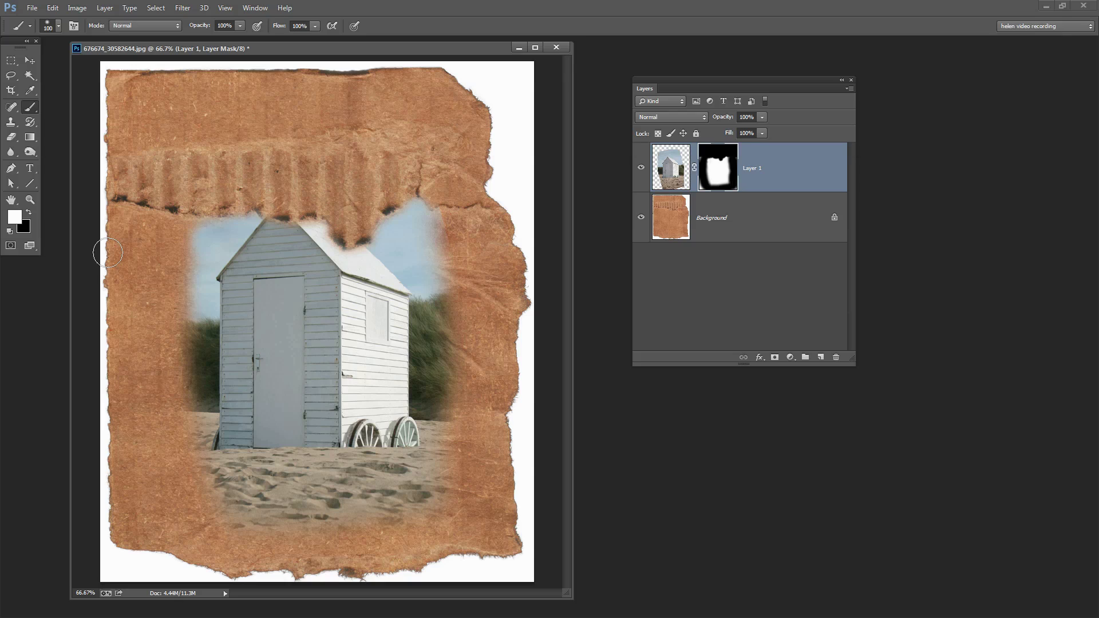
Set the painting colour to black and raise the brush hardness to about 70% for detail work at the roof peak.
{"action": "key", "text": "x"}
{"action": "key", "text": "bracketright"}
{"action": "key", "text": "bracketright"}
{"action": "key", "text": "bracketright"}
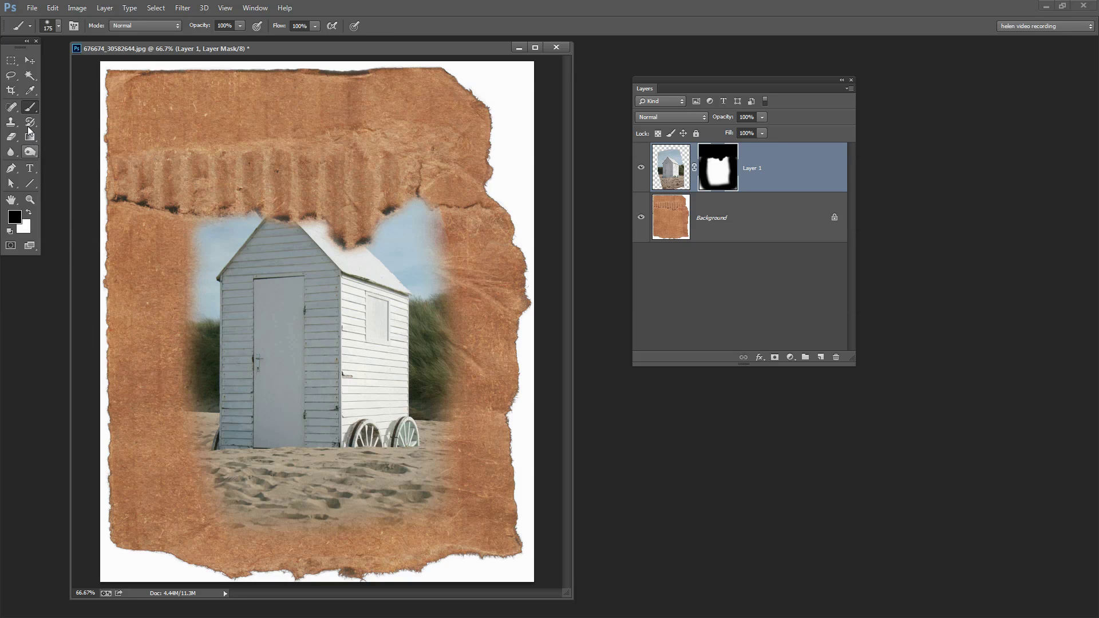
{"action": "left_click", "coordinate": [29, 200]}
{"action": "left_click_drag", "start_coordinate": [174, 185], "coordinate": [352, 295]}
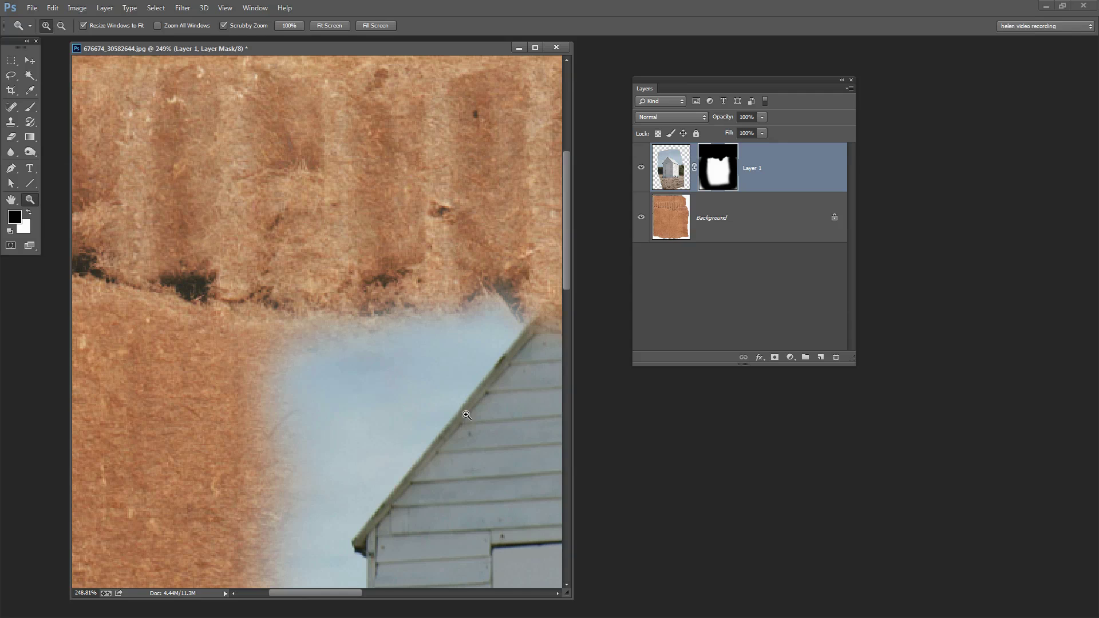
{"action": "left_click_drag", "start_coordinate": [462, 424], "coordinate": [318, 312]}
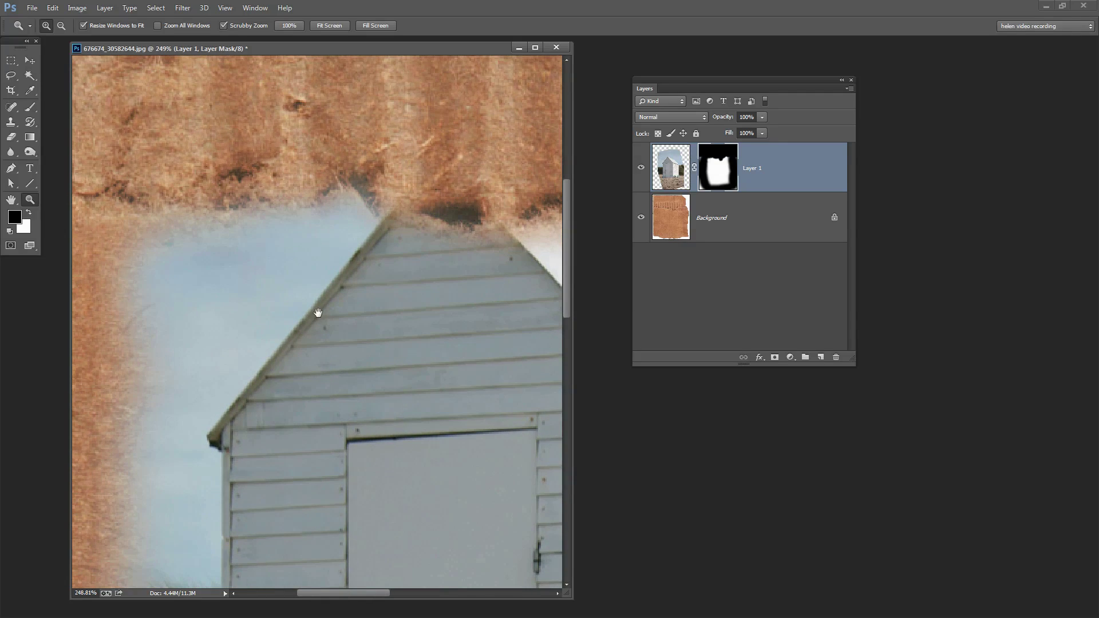
{"action": "left_click", "coordinate": [30, 107]}
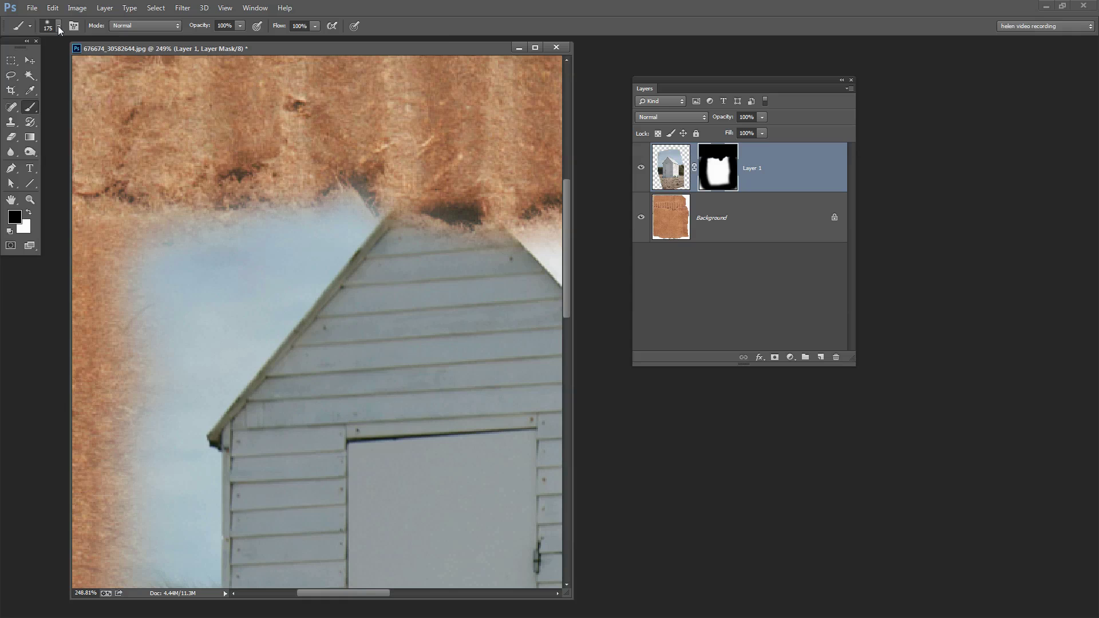
{"action": "left_click", "coordinate": [58, 26]}
{"action": "left_click_drag", "start_coordinate": [64, 90], "coordinate": [84, 88]}
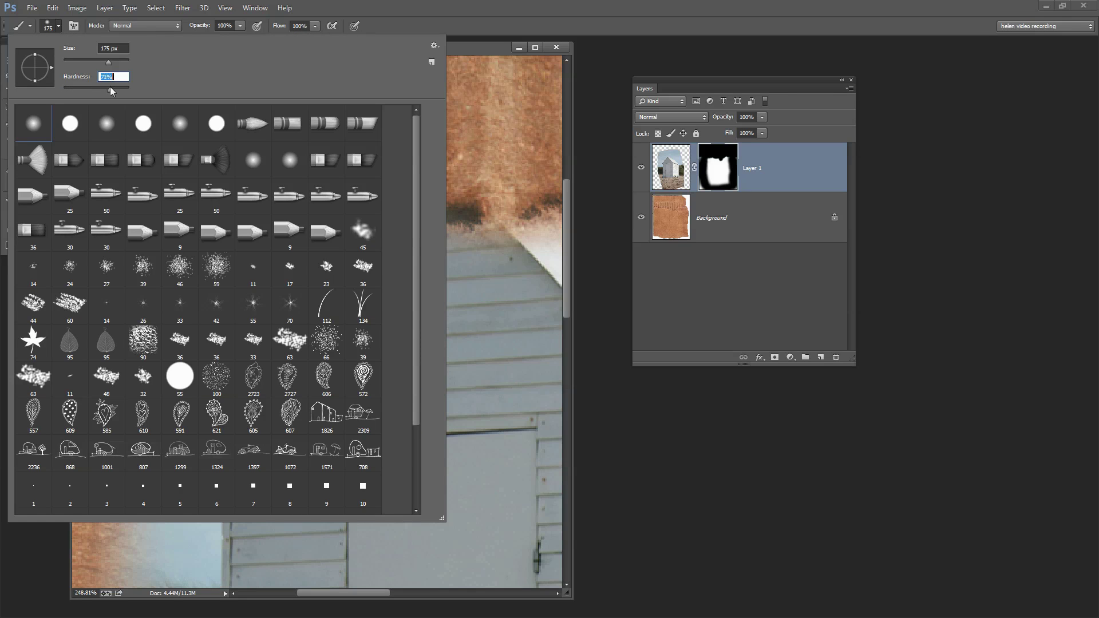
{"action": "left_click", "coordinate": [425, 16]}
Paint black on the mask with a 20 px brush along the tear above the sky and roof peak.
{"action": "key", "text": "bracketleft"}
{"action": "key", "text": "bracketleft"}
{"action": "key", "text": "bracketleft"}
{"action": "key", "text": "bracketleft"}
{"action": "key", "text": "bracketleft"}
{"action": "key", "text": "bracketleft"}
{"action": "key", "text": "bracketleft"}
{"action": "key", "text": "bracketleft"}
{"action": "key", "text": "bracketleft"}
{"action": "key", "text": "bracketleft"}
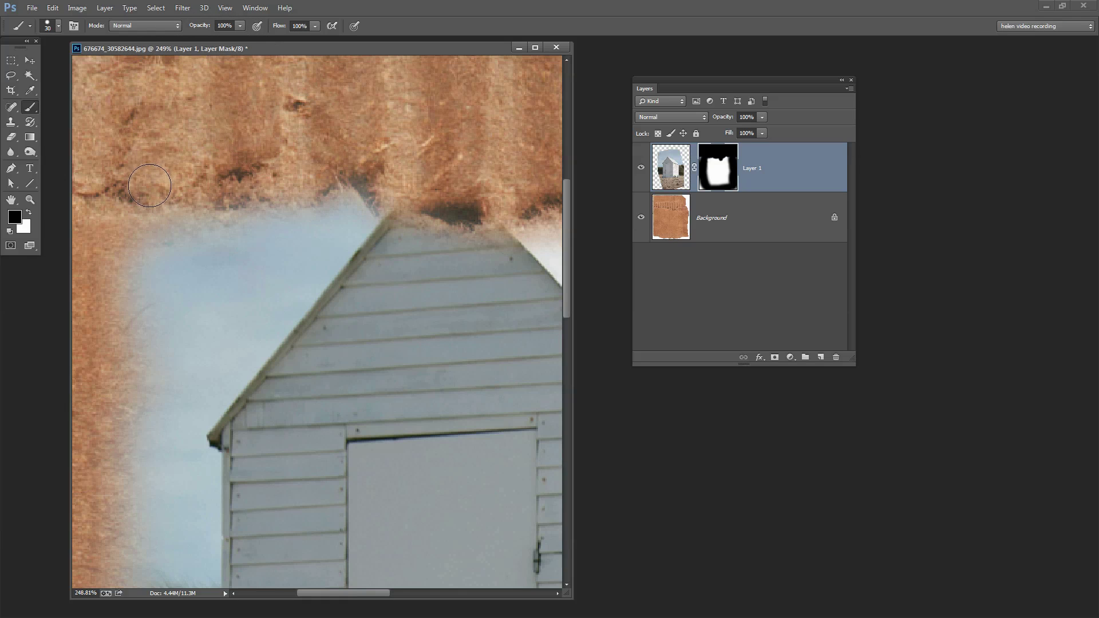
{"action": "key", "text": "bracketleft"}
{"action": "mouse_move", "coordinate": [263, 182]}
{"action": "left_mouse_down"}
{"action": "mouse_move", "coordinate": [323, 183]}
{"action": "mouse_move", "coordinate": [303, 200]}
{"action": "mouse_move", "coordinate": [342, 175]}
{"action": "mouse_move", "coordinate": [391, 190]}
{"action": "mouse_move", "coordinate": [394, 205]}
{"action": "mouse_move", "coordinate": [372, 188]}
{"action": "mouse_move", "coordinate": [393, 199]}
{"action": "left_mouse_up"}
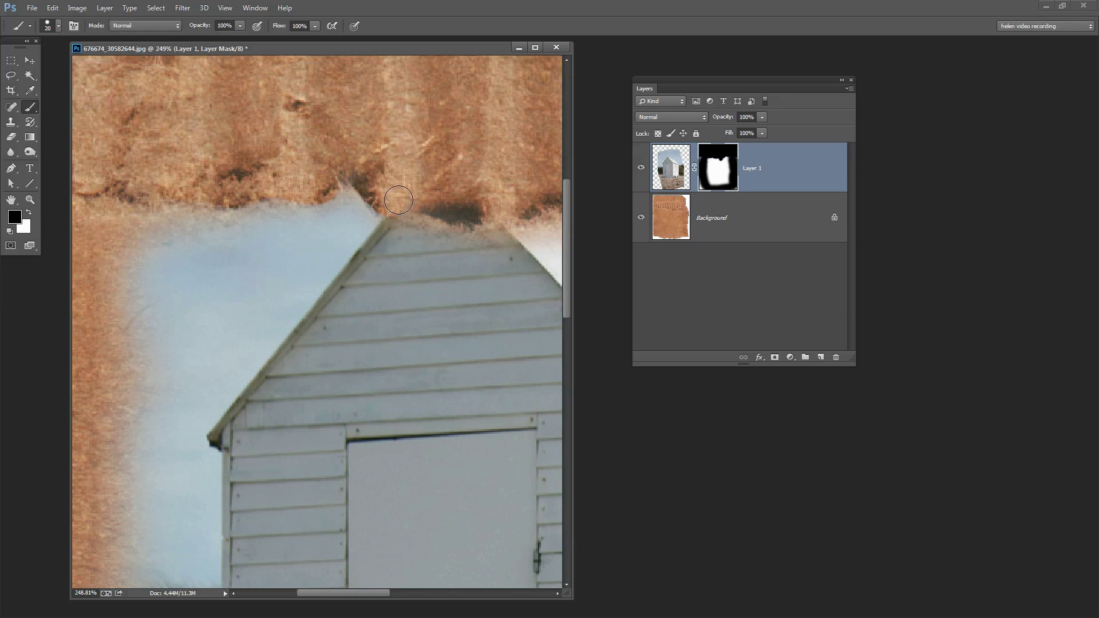
{"action": "left_click_drag", "start_coordinate": [508, 311], "coordinate": [273, 309]}
{"action": "mouse_move", "coordinate": [208, 201]}
{"action": "left_mouse_down"}
{"action": "mouse_move", "coordinate": [242, 215]}
{"action": "mouse_move", "coordinate": [298, 215]}
{"action": "left_mouse_up"}
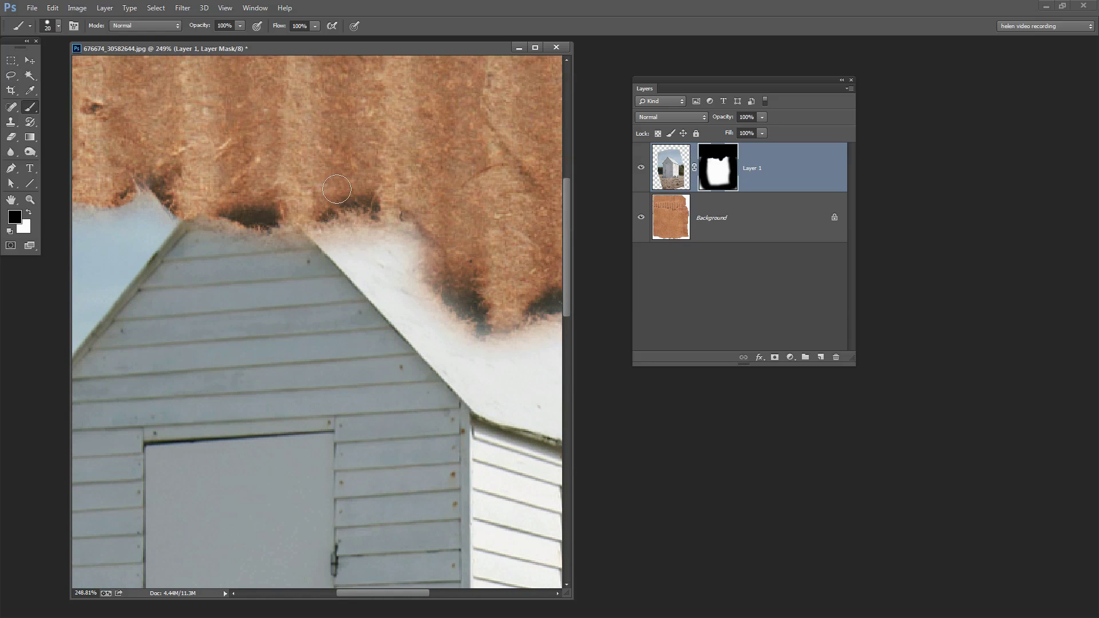
Paint white on the mask at 39% brush opacity to bring back the white roof edge just below the tear.
{"action": "key", "text": "x"}
{"action": "left_click", "coordinate": [353, 228]}
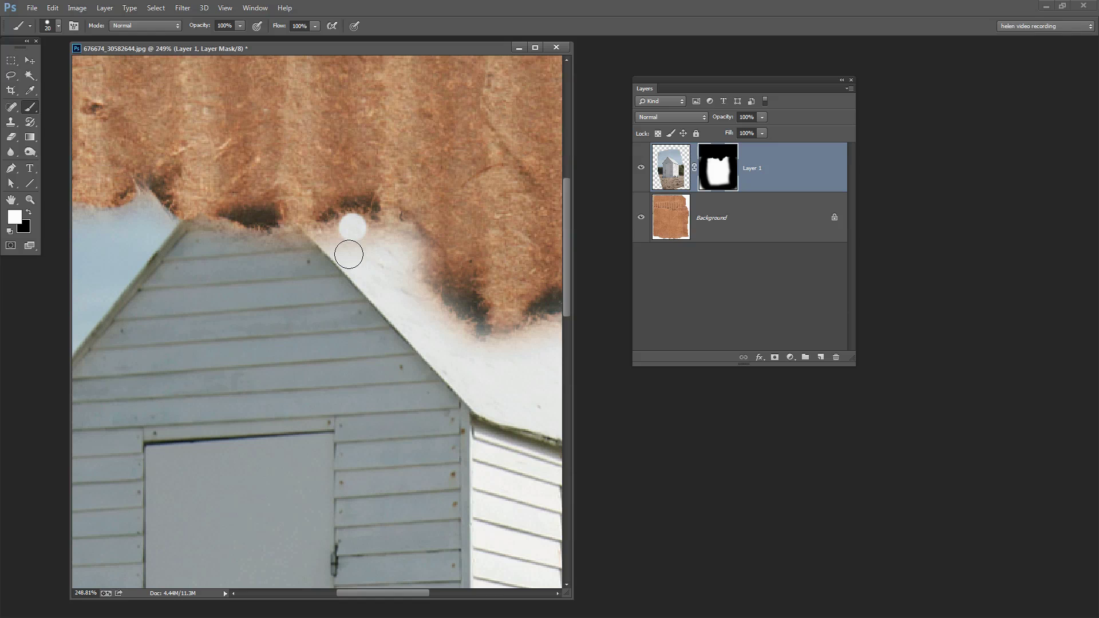
{"action": "key", "text": "ctrl+z"}
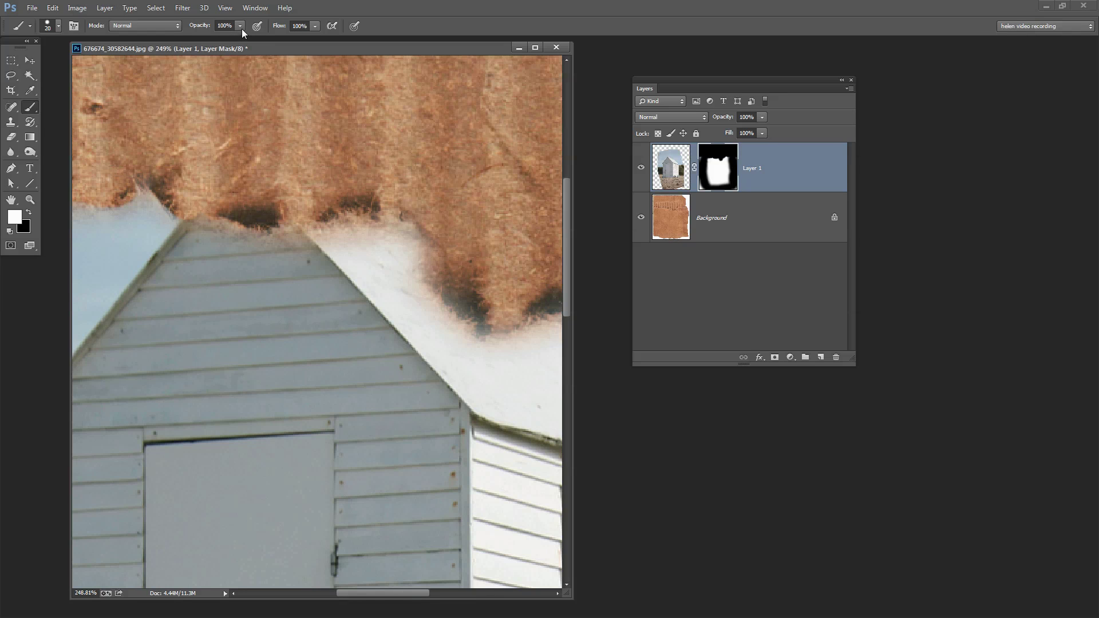
{"action": "left_click_drag", "start_coordinate": [201, 26], "coordinate": [188, 27]}
{"action": "mouse_move", "coordinate": [289, 238]}
{"action": "left_mouse_down"}
{"action": "mouse_move", "coordinate": [318, 263]}
{"action": "mouse_move", "coordinate": [310, 246]}
{"action": "mouse_move", "coordinate": [367, 253]}
{"action": "mouse_move", "coordinate": [352, 237]}
{"action": "mouse_move", "coordinate": [284, 249]}
{"action": "mouse_move", "coordinate": [274, 272]}
{"action": "mouse_move", "coordinate": [265, 267]}
{"action": "mouse_move", "coordinate": [354, 230]}
{"action": "mouse_move", "coordinate": [369, 243]}
{"action": "mouse_move", "coordinate": [238, 212]}
{"action": "mouse_move", "coordinate": [284, 268]}
{"action": "mouse_move", "coordinate": [336, 267]}
{"action": "left_mouse_up"}
Paint black on the mask at 100% brush opacity to clean up the tear edge above the roof and the sky on the right.
{"action": "key", "text": "x"}
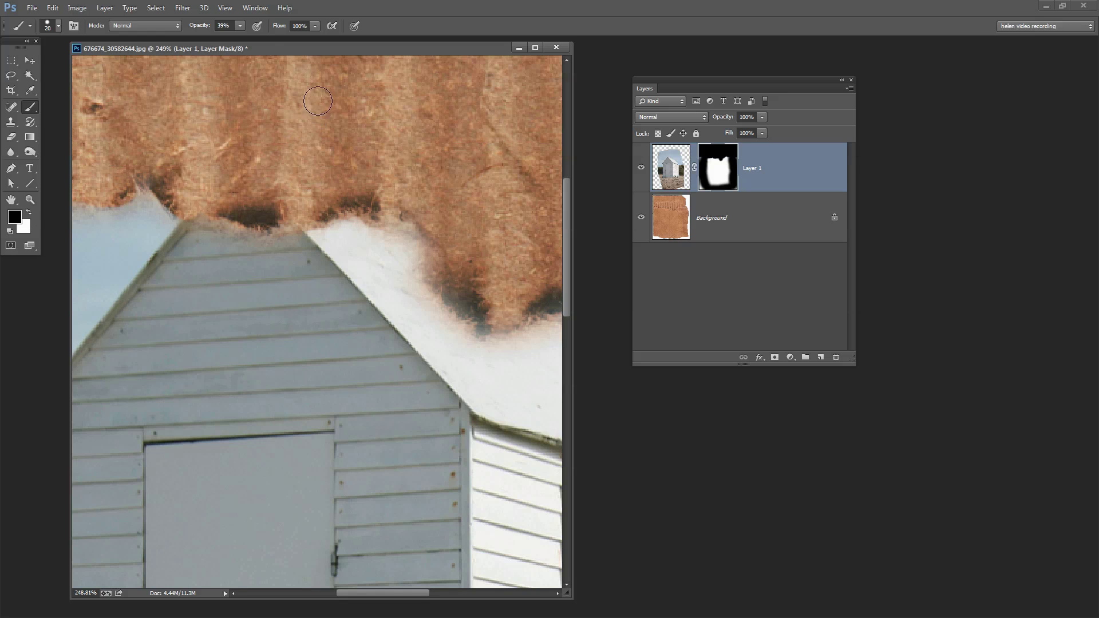
{"action": "left_click_drag", "start_coordinate": [202, 29], "coordinate": [255, 29]}
{"action": "mouse_move", "coordinate": [403, 210]}
{"action": "left_mouse_down"}
{"action": "mouse_move", "coordinate": [446, 235]}
{"action": "mouse_move", "coordinate": [461, 290]}
{"action": "mouse_move", "coordinate": [493, 302]}
{"action": "mouse_move", "coordinate": [487, 309]}
{"action": "mouse_move", "coordinate": [462, 277]}
{"action": "mouse_move", "coordinate": [461, 246]}
{"action": "mouse_move", "coordinate": [496, 286]}
{"action": "mouse_move", "coordinate": [510, 345]}
{"action": "mouse_move", "coordinate": [351, 355]}
{"action": "mouse_move", "coordinate": [314, 300]}
{"action": "mouse_move", "coordinate": [215, 324]}
{"action": "mouse_move", "coordinate": [223, 339]}
{"action": "mouse_move", "coordinate": [241, 353]}
{"action": "mouse_move", "coordinate": [308, 326]}
{"action": "mouse_move", "coordinate": [344, 220]}
{"action": "mouse_move", "coordinate": [331, 269]}
{"action": "mouse_move", "coordinate": [366, 216]}
{"action": "mouse_move", "coordinate": [399, 216]}
{"action": "mouse_move", "coordinate": [356, 241]}
{"action": "left_mouse_up"}
{"action": "mouse_move", "coordinate": [462, 206]}
{"action": "left_mouse_down"}
{"action": "mouse_move", "coordinate": [387, 269]}
{"action": "mouse_move", "coordinate": [306, 283]}
{"action": "mouse_move", "coordinate": [308, 256]}
{"action": "mouse_move", "coordinate": [257, 223]}
{"action": "mouse_move", "coordinate": [200, 248]}
{"action": "mouse_move", "coordinate": [205, 262]}
{"action": "mouse_move", "coordinate": [224, 263]}
{"action": "mouse_move", "coordinate": [216, 273]}
{"action": "mouse_move", "coordinate": [198, 237]}
{"action": "mouse_move", "coordinate": [154, 219]}
{"action": "mouse_move", "coordinate": [206, 241]}
{"action": "left_mouse_up"}
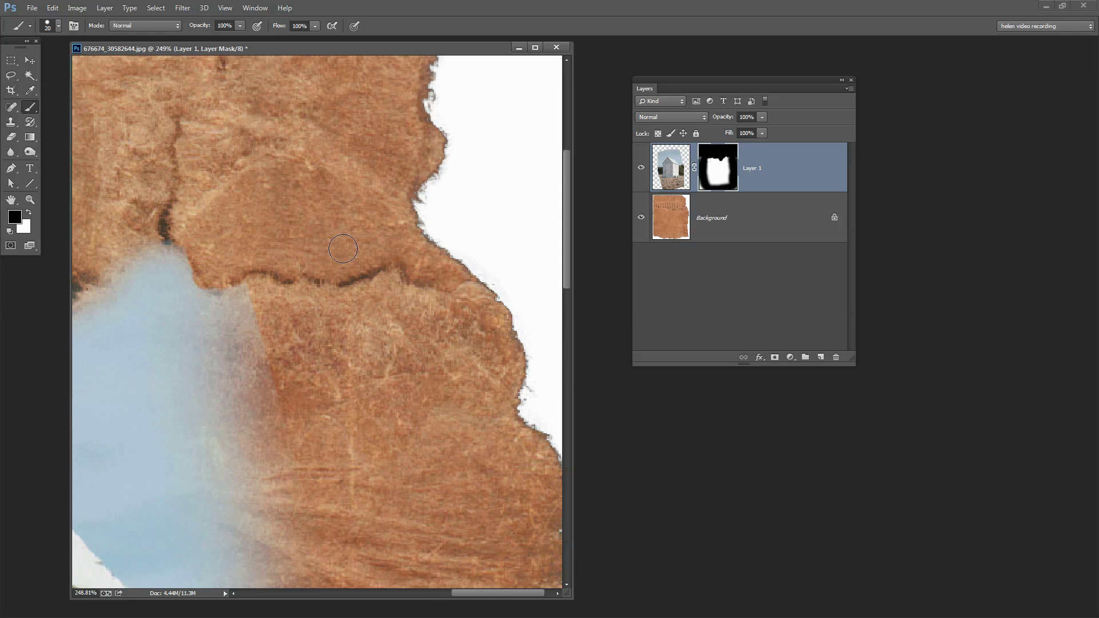
Fit the whole image in view, switch from the mask to Layer 1's image, and activate the Zoom tool.
{"action": "key", "text": "ctrl+0"}
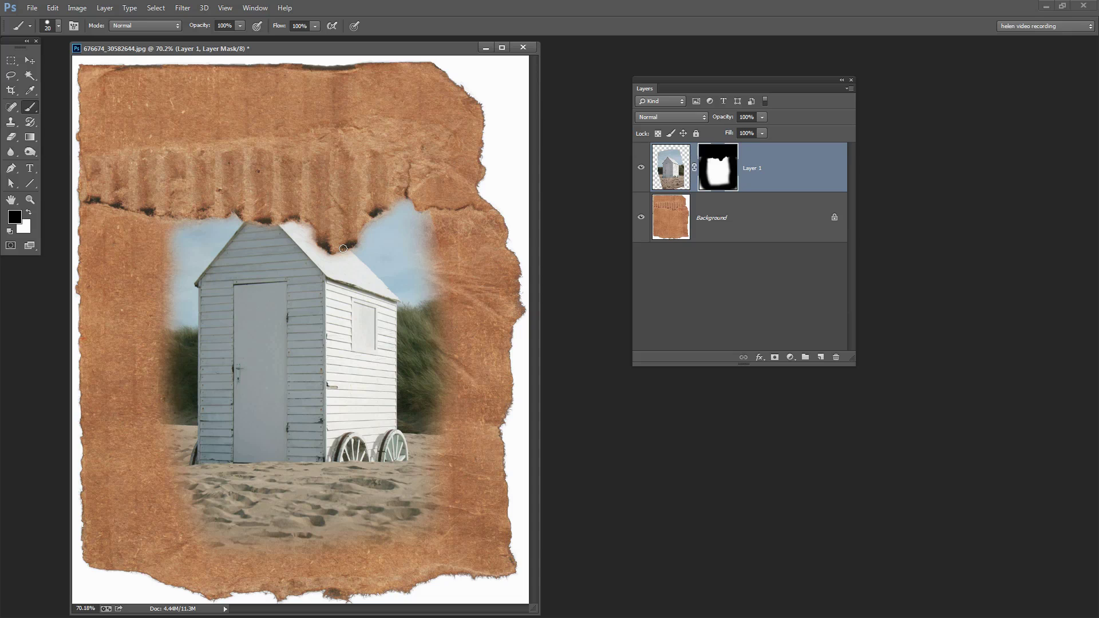
{"action": "key", "text": "ctrl+2"}
{"action": "key", "text": "x"}
{"action": "key", "text": "z"}
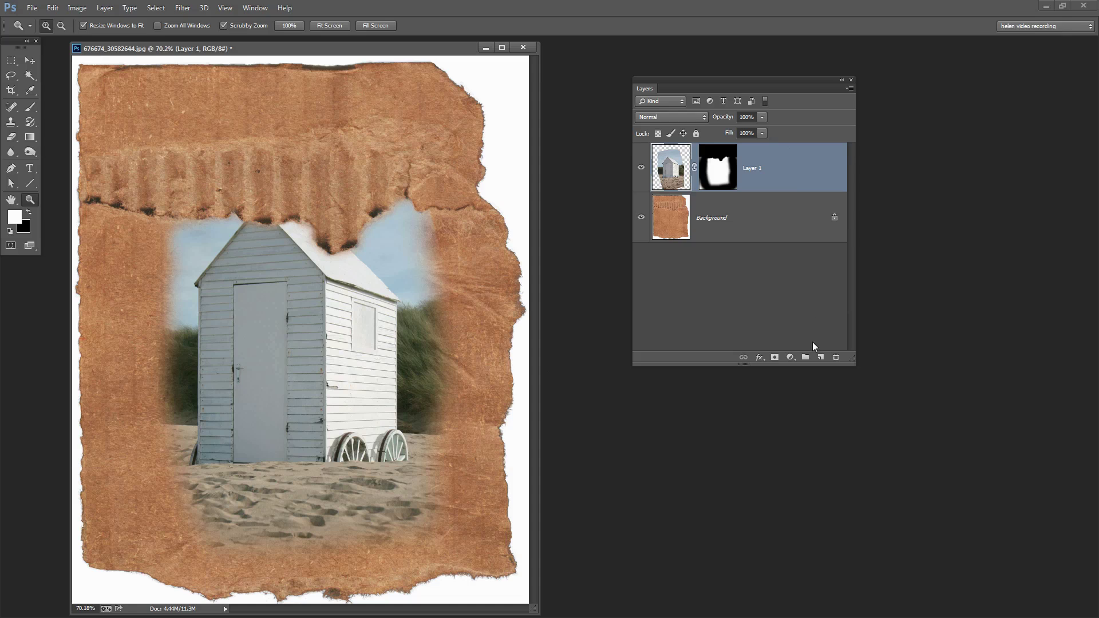
Duplicate Layer 1 with its mask beneath a new empty top layer, and hide the original Layer 1.
{"action": "left_click_drag", "start_coordinate": [793, 176], "coordinate": [820, 357]}
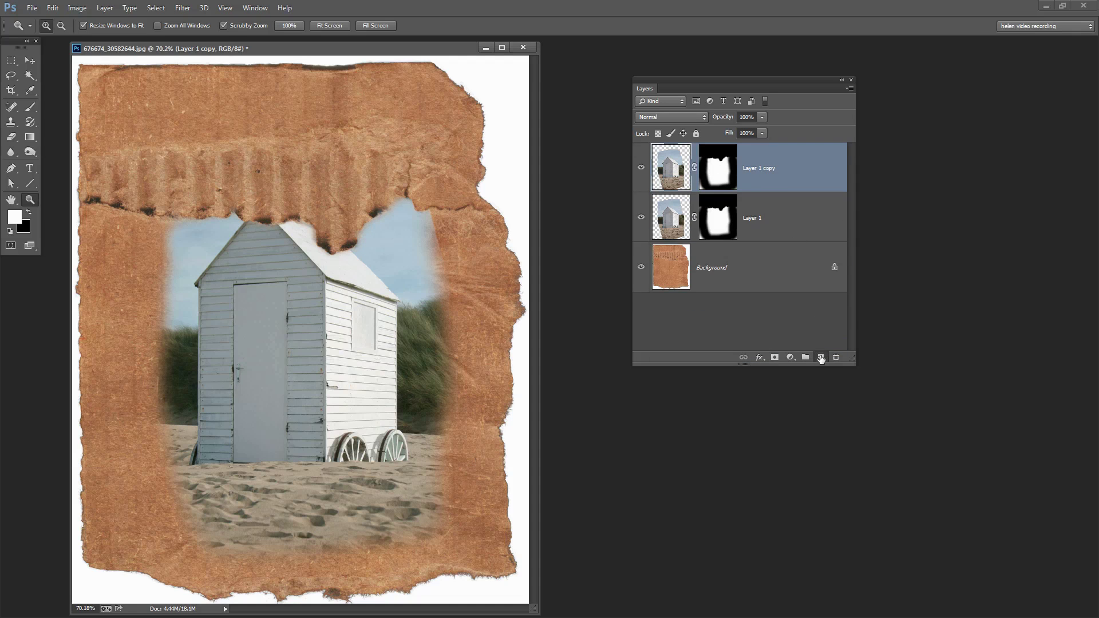
{"action": "left_click", "coordinate": [819, 357]}
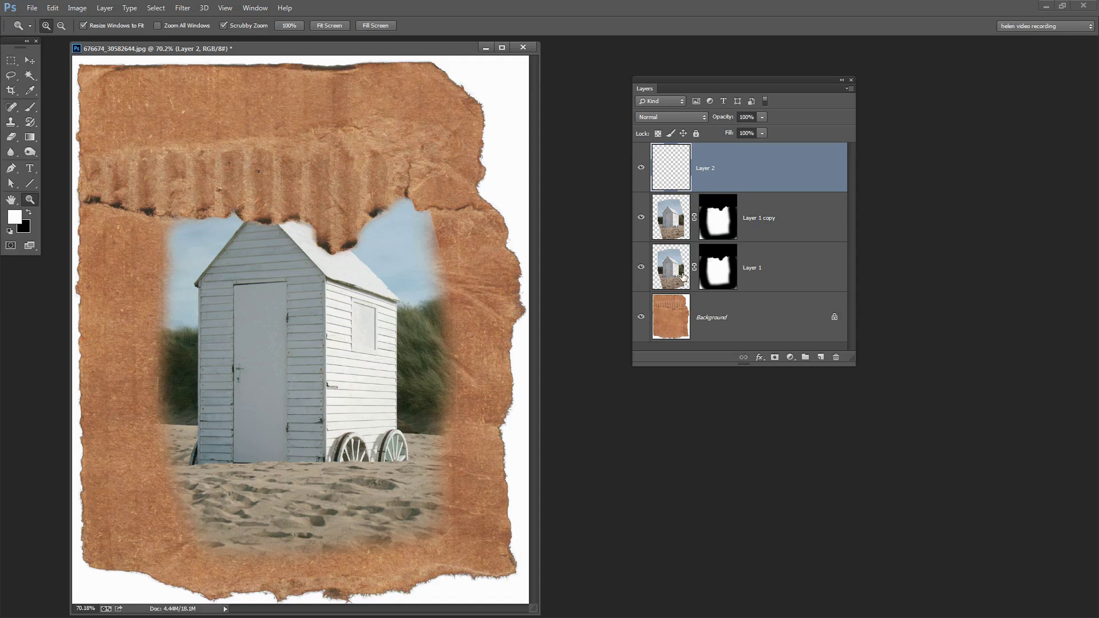
{"action": "left_click", "coordinate": [641, 268]}
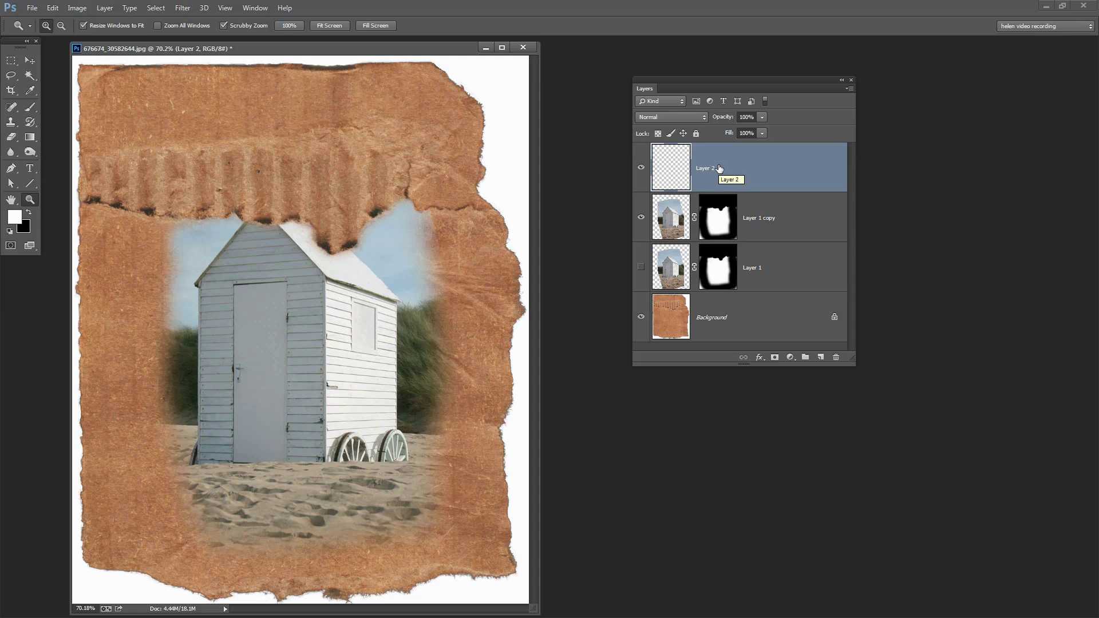
Merge the empty top layer down into Layer 1 copy, applying the layer mask, and compare the image with and without it.
{"action": "key", "text": "ctrl+e"}
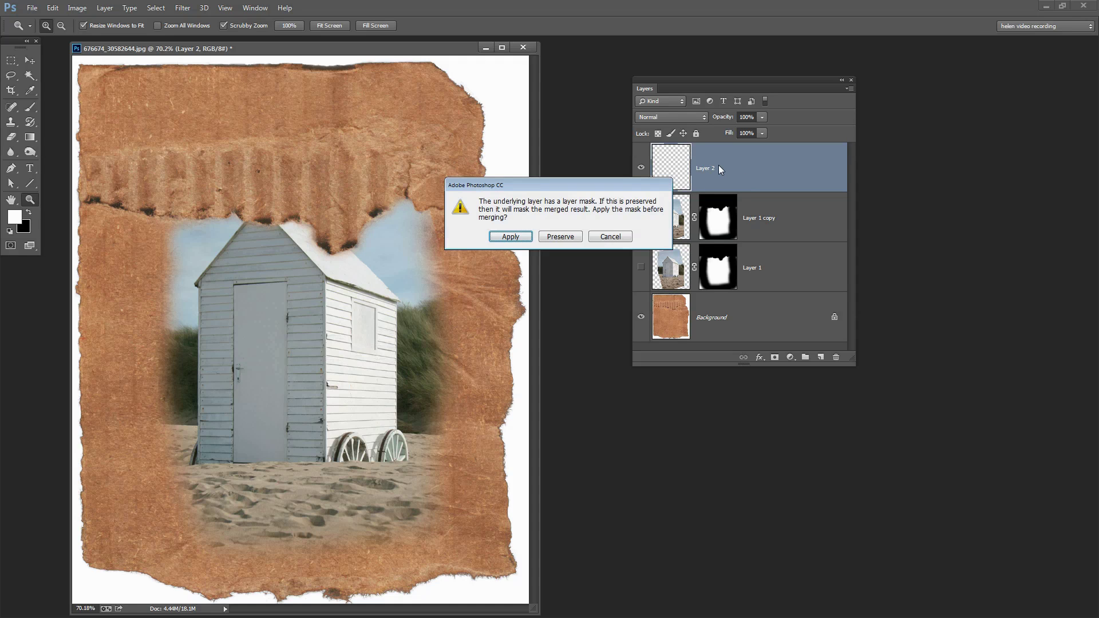
{"action": "left_click", "coordinate": [509, 236]}
{"action": "left_click", "coordinate": [506, 237]}
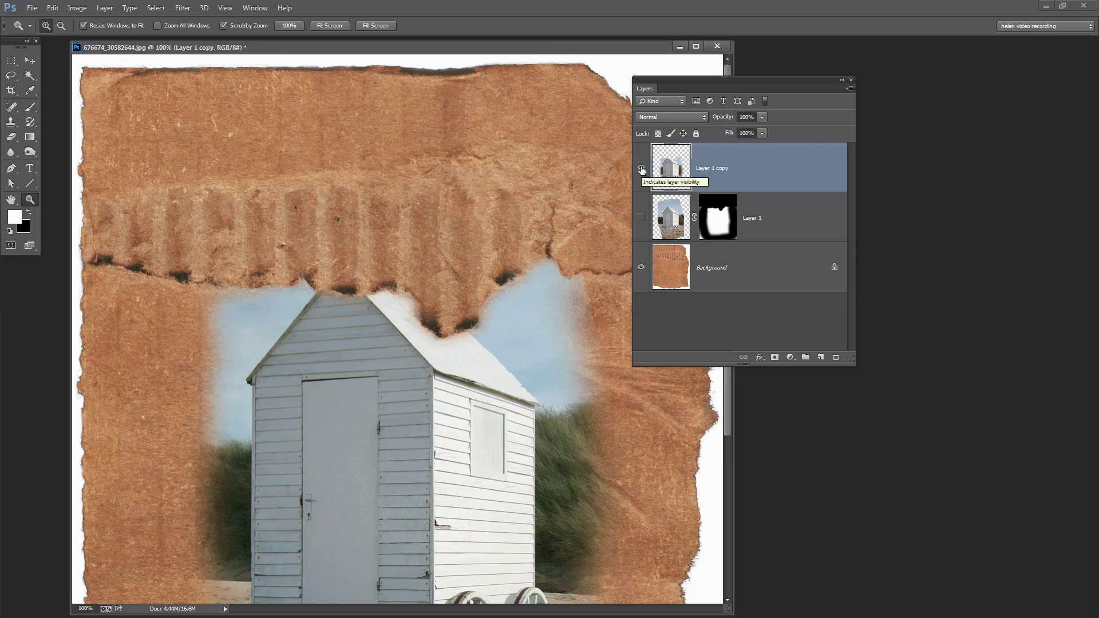
{"action": "left_click", "coordinate": [641, 168]}
{"action": "left_click", "coordinate": [641, 168]}
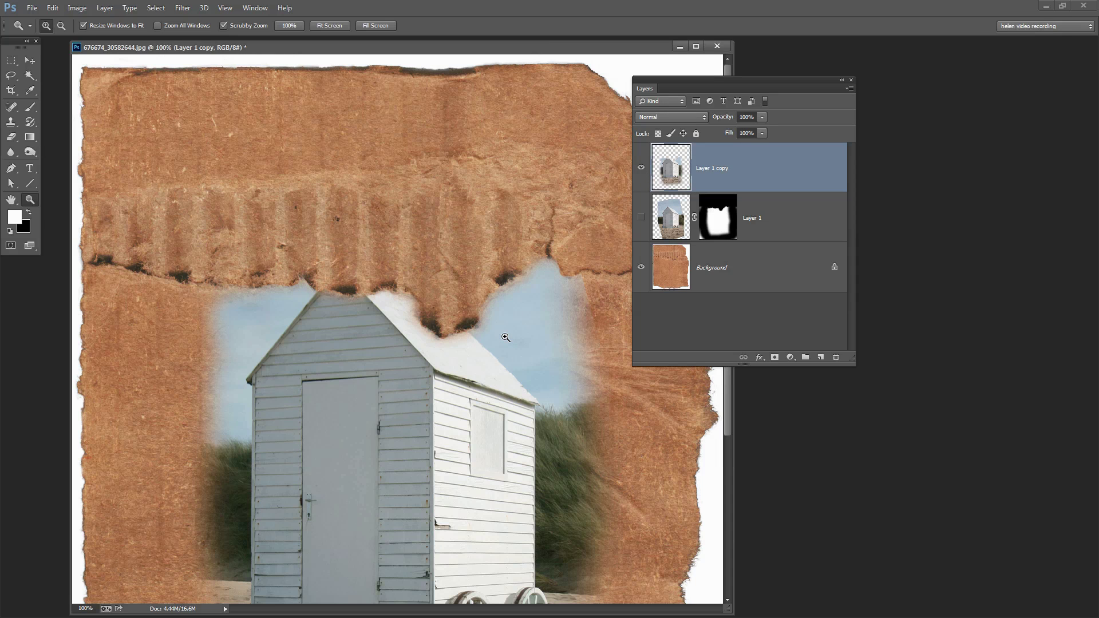
{"action": "key", "text": "ctrl+0"}
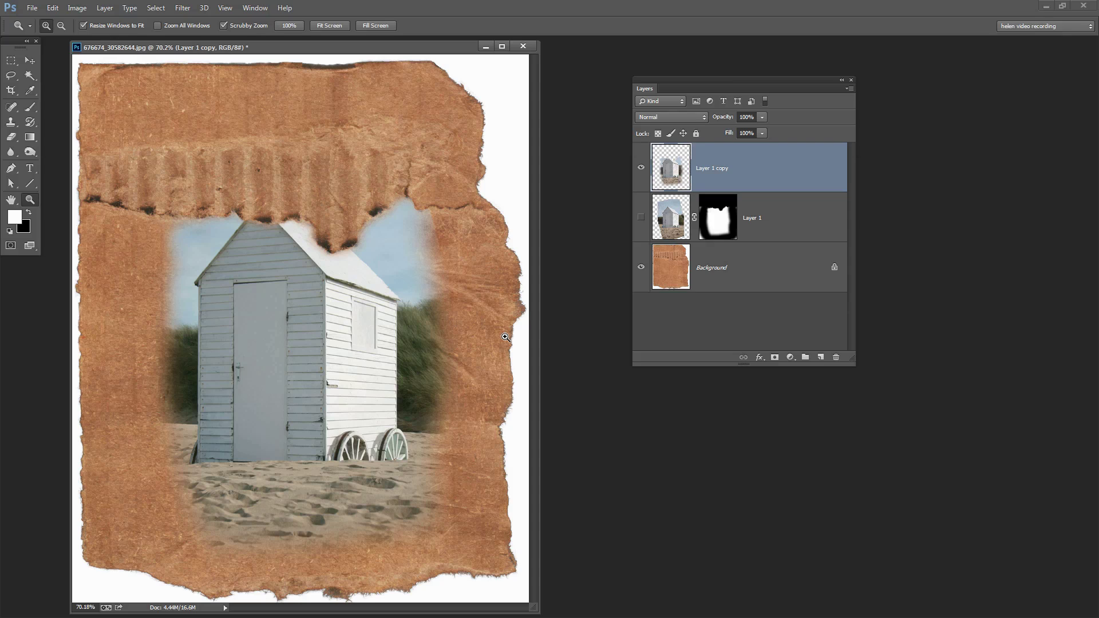
Hide Layer 1 copy and place a duplicate of the Background layer at the top of the layer stack.
{"action": "left_click", "coordinate": [641, 168]}
{"action": "left_click", "coordinate": [766, 277]}
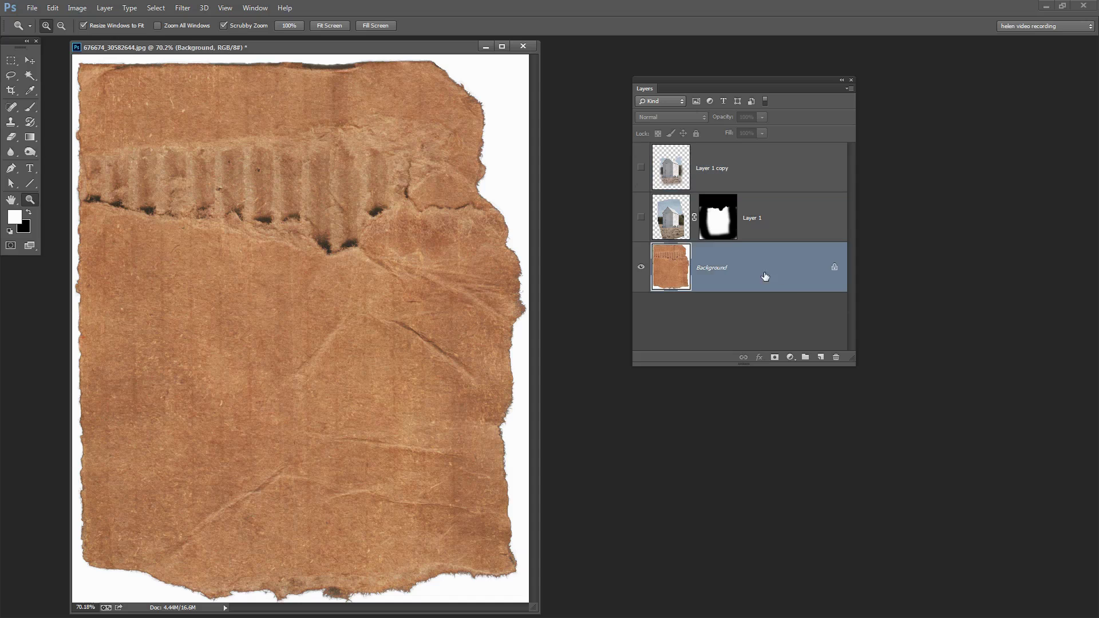
{"action": "left_click_drag", "start_coordinate": [797, 268], "coordinate": [821, 357]}
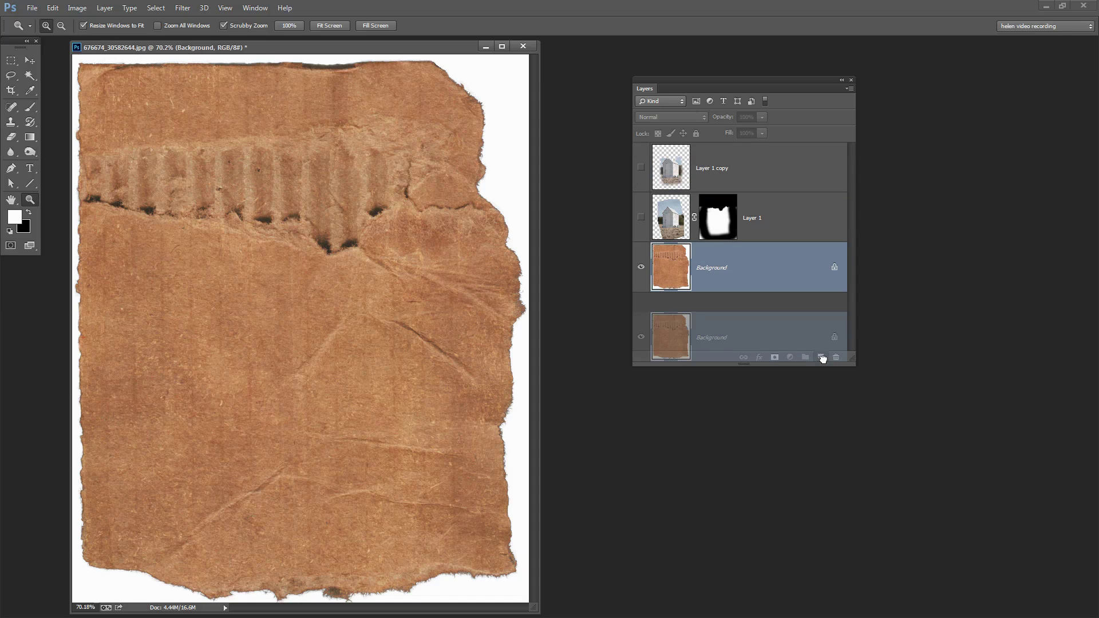
{"action": "left_click_drag", "start_coordinate": [756, 287], "coordinate": [709, 164]}
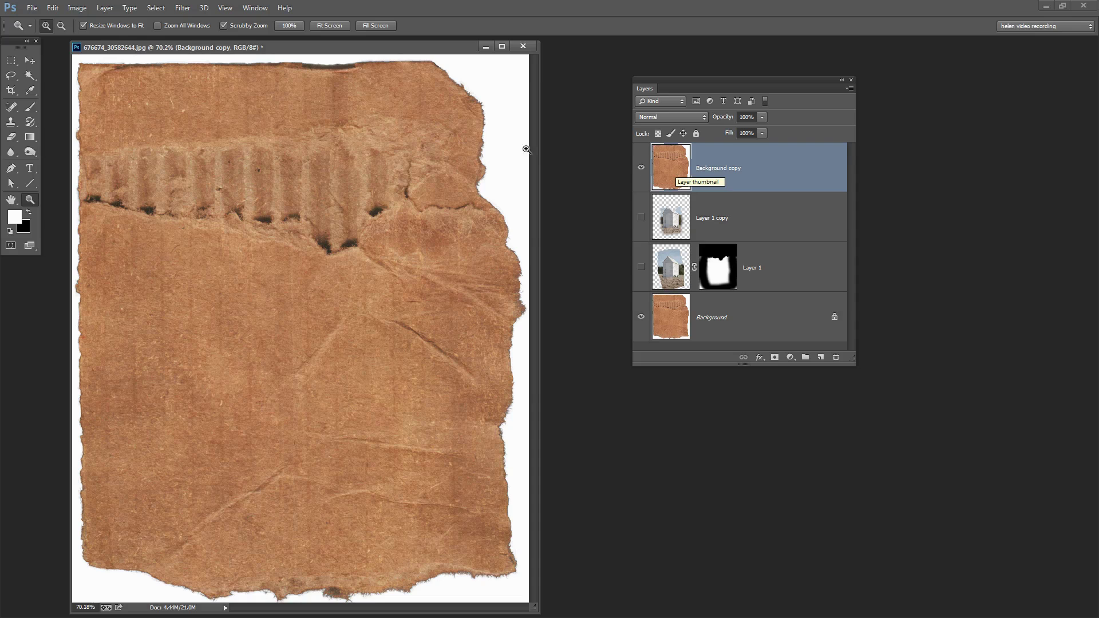
Desaturate the cardboard texture on the Background copy layer.
{"action": "left_click", "coordinate": [78, 8]}
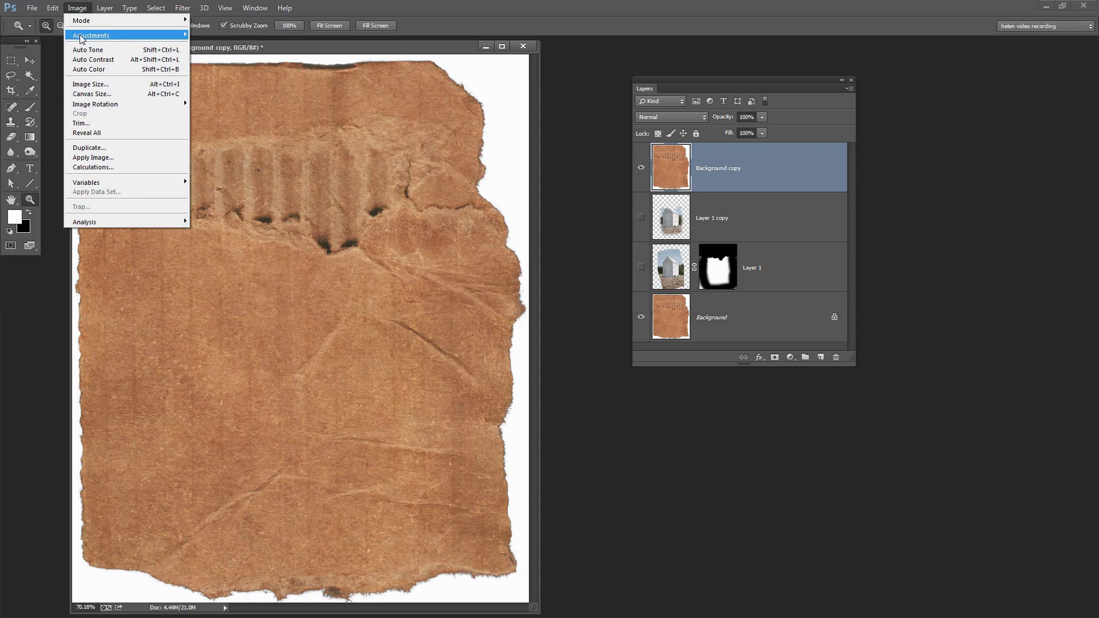
{"action": "mouse_move", "coordinate": [86, 36]}
{"action": "left_click", "coordinate": [241, 248]}
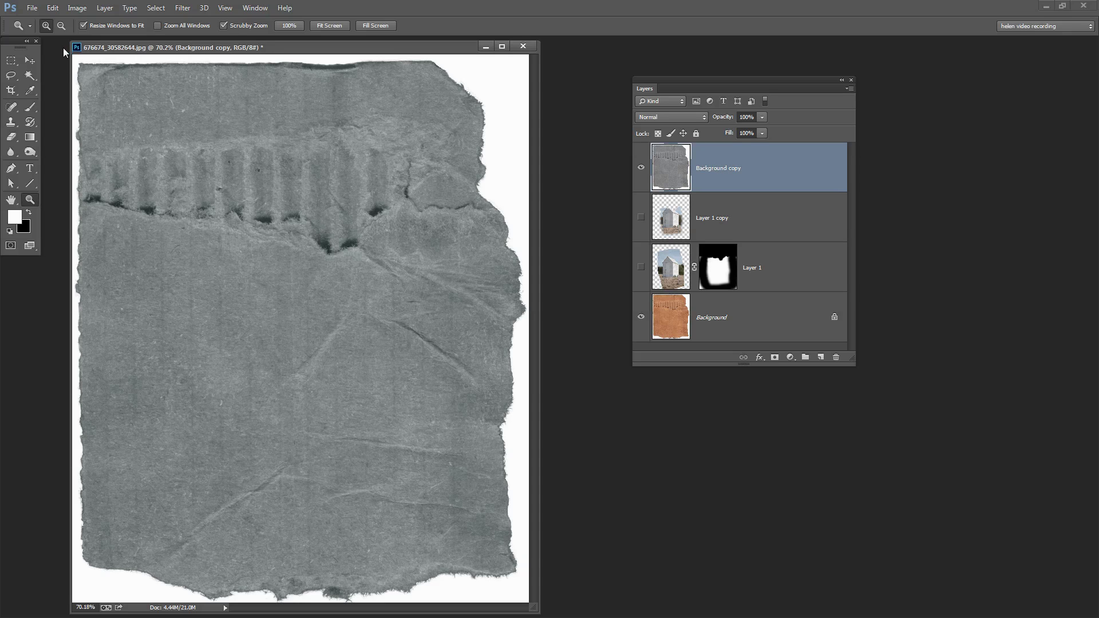
Apply Levels to Background copy with the input black point at 97 and the white point at 138.
{"action": "left_click", "coordinate": [77, 8]}
{"action": "mouse_move", "coordinate": [82, 36]}
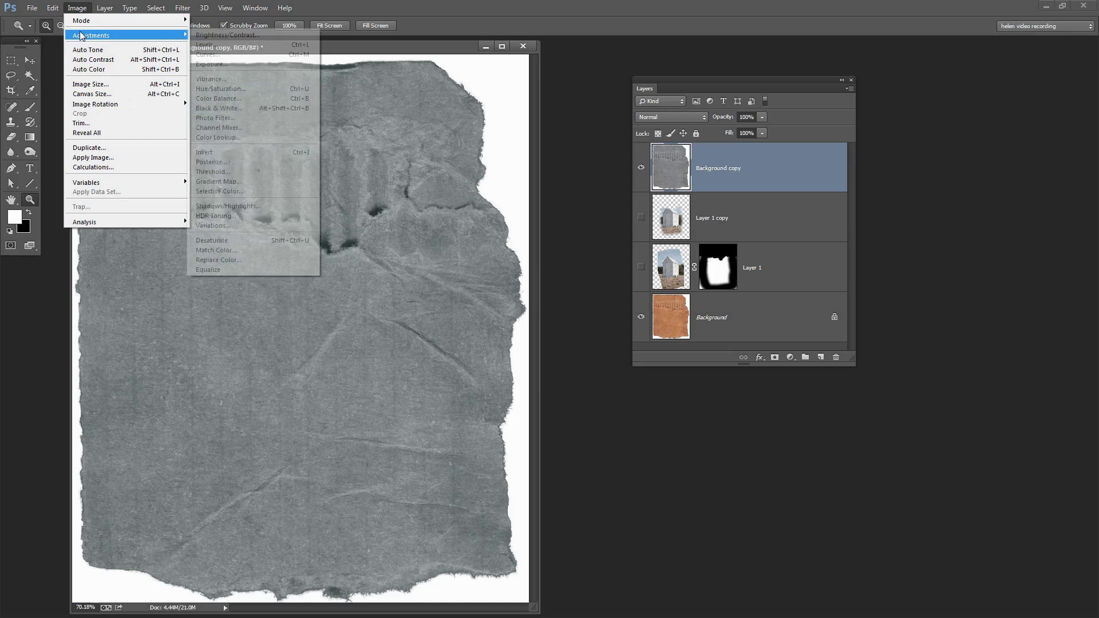
{"action": "left_click", "coordinate": [209, 44]}
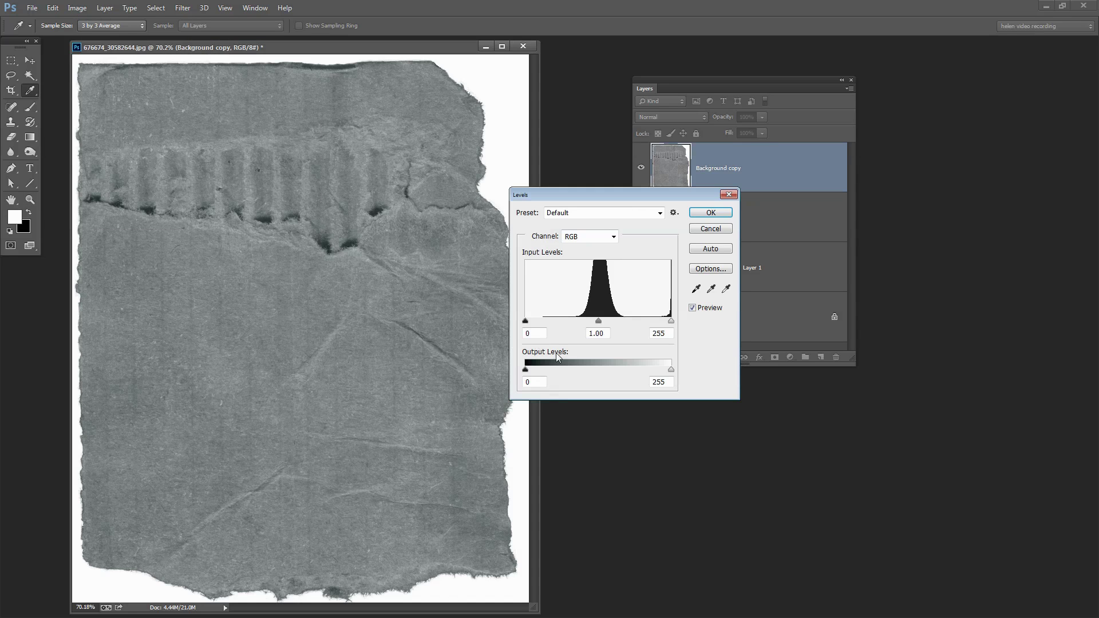
{"action": "left_click_drag", "start_coordinate": [524, 321], "coordinate": [581, 322]}
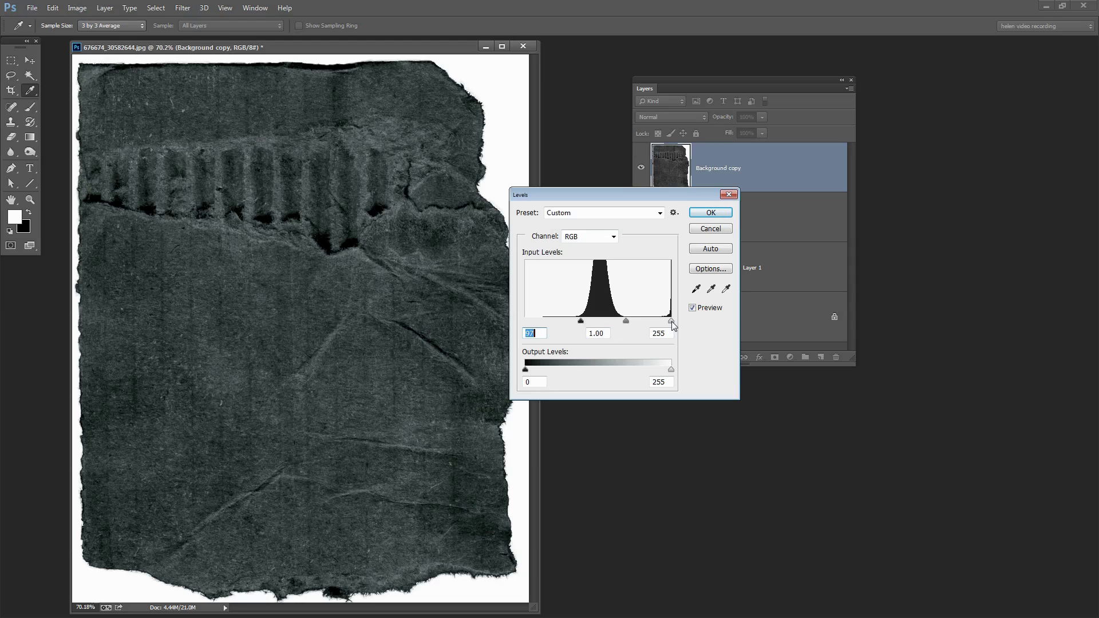
{"action": "left_click_drag", "start_coordinate": [671, 321], "coordinate": [604, 325]}
{"action": "key", "text": "Tab"}
{"action": "key", "text": "Tab"}
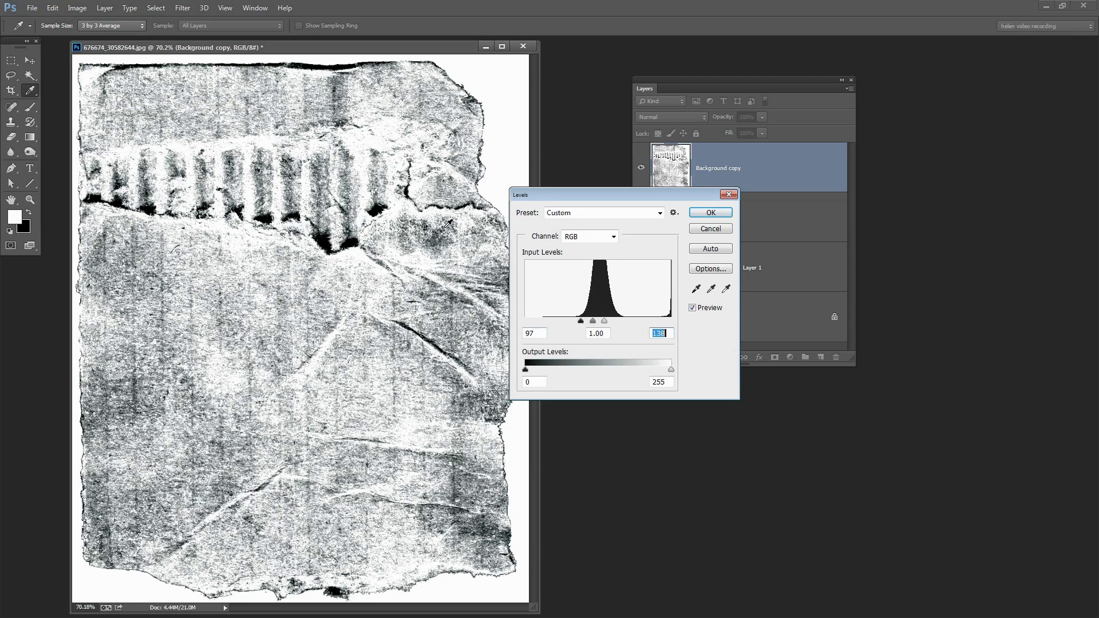
{"action": "left_click", "coordinate": [710, 213]}
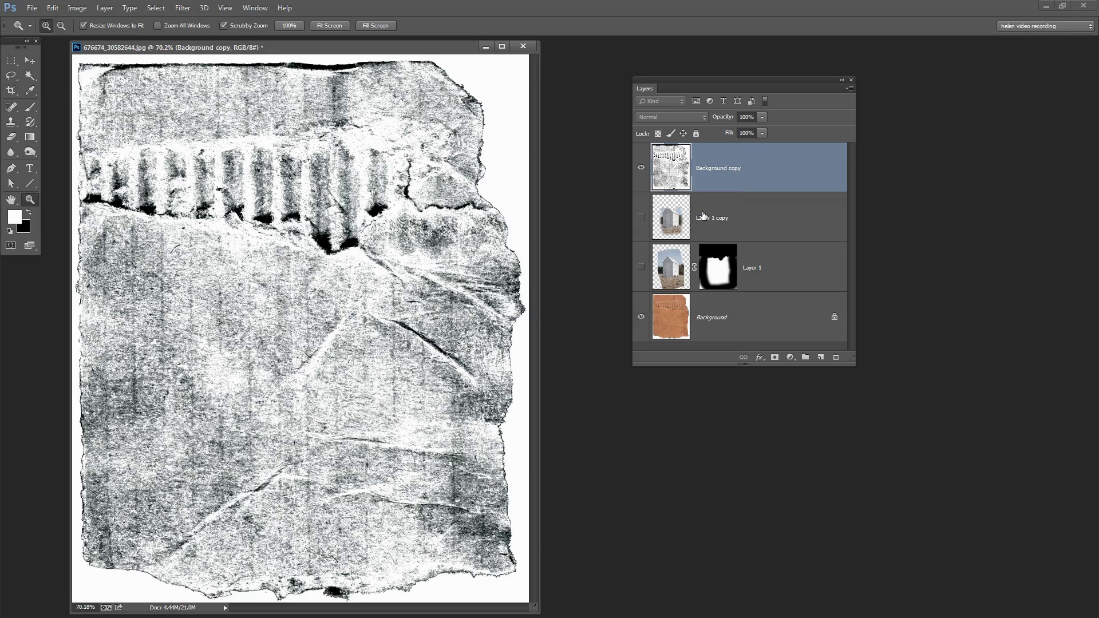
Show Layer 1 copy instead of Background copy, and give Layer 1 copy a blank white layer mask, selected for editing.
{"action": "left_click", "coordinate": [641, 167]}
{"action": "left_click", "coordinate": [640, 217]}
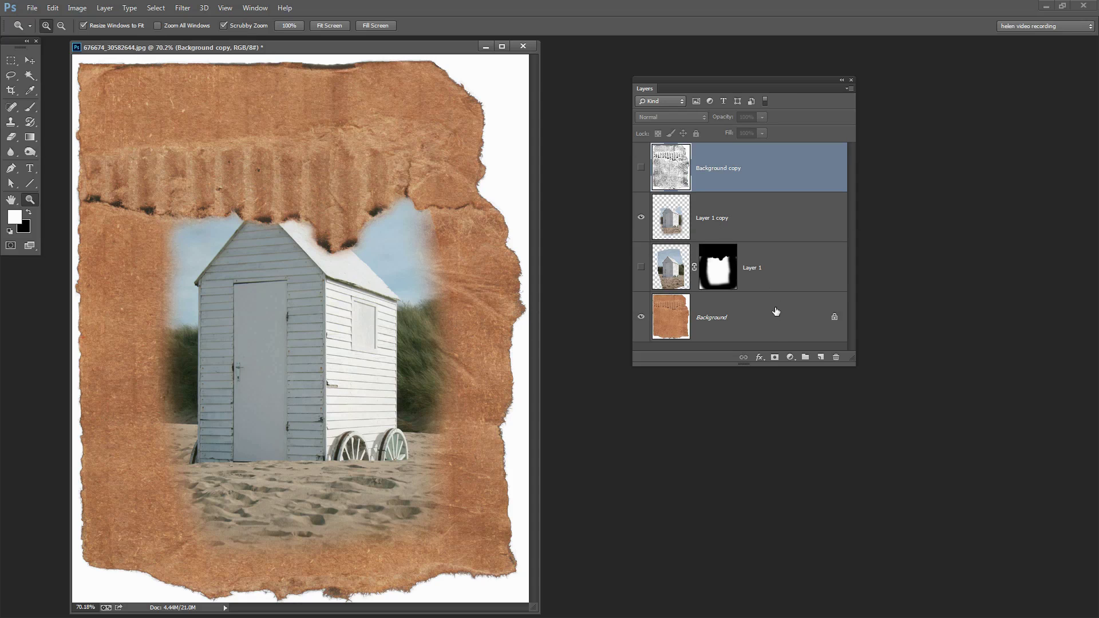
{"action": "left_click", "coordinate": [777, 356]}
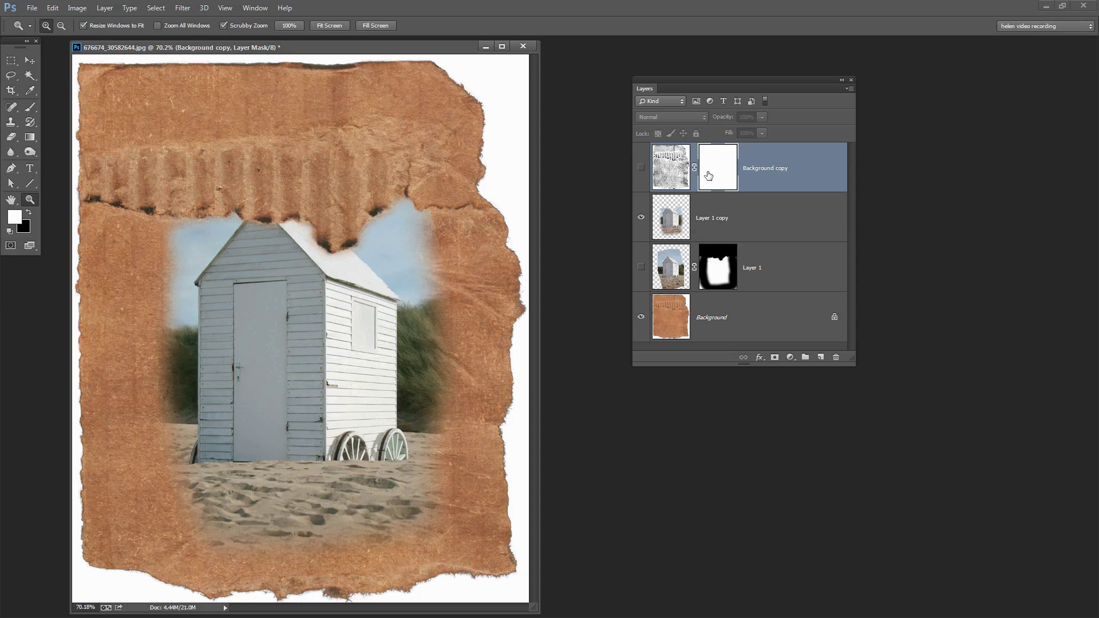
{"action": "left_click_drag", "start_coordinate": [713, 173], "coordinate": [726, 223]}
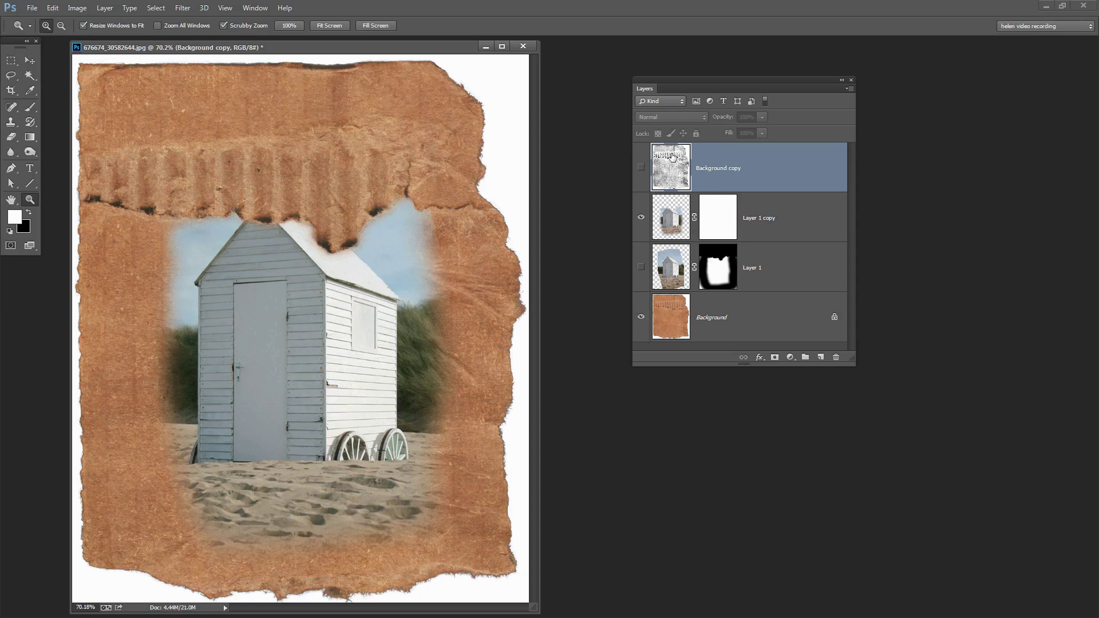
{"action": "left_click", "coordinate": [715, 218]}
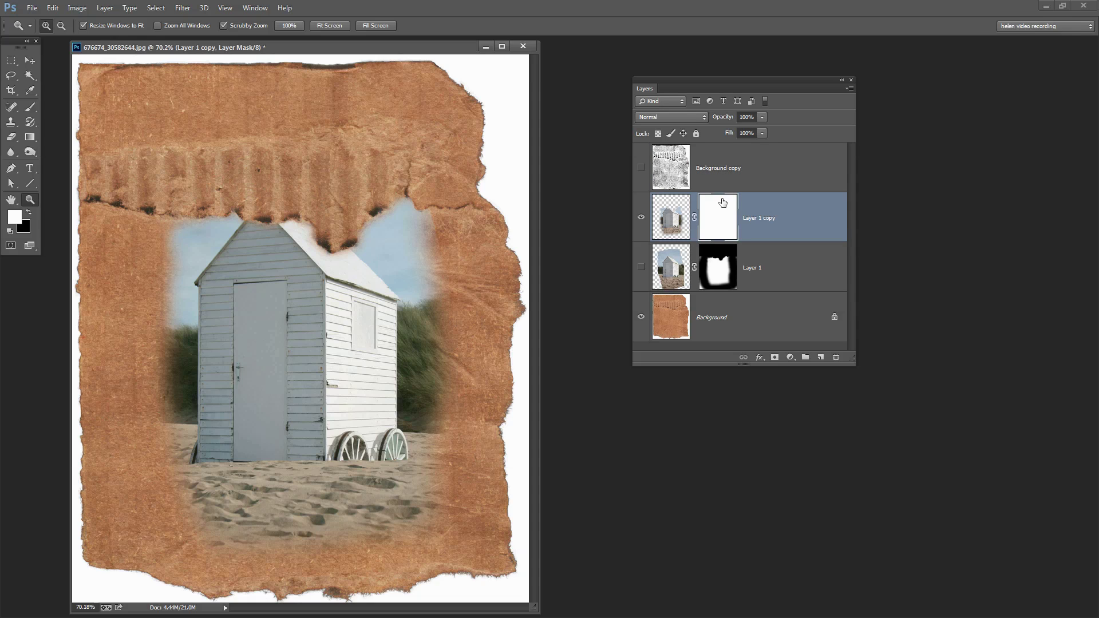
Fill Layer 1 copy's mask using Apply Image from Background copy, RGB channel, Normal blending at 100% opacity, with Invert off.
{"action": "left_click", "coordinate": [75, 8]}
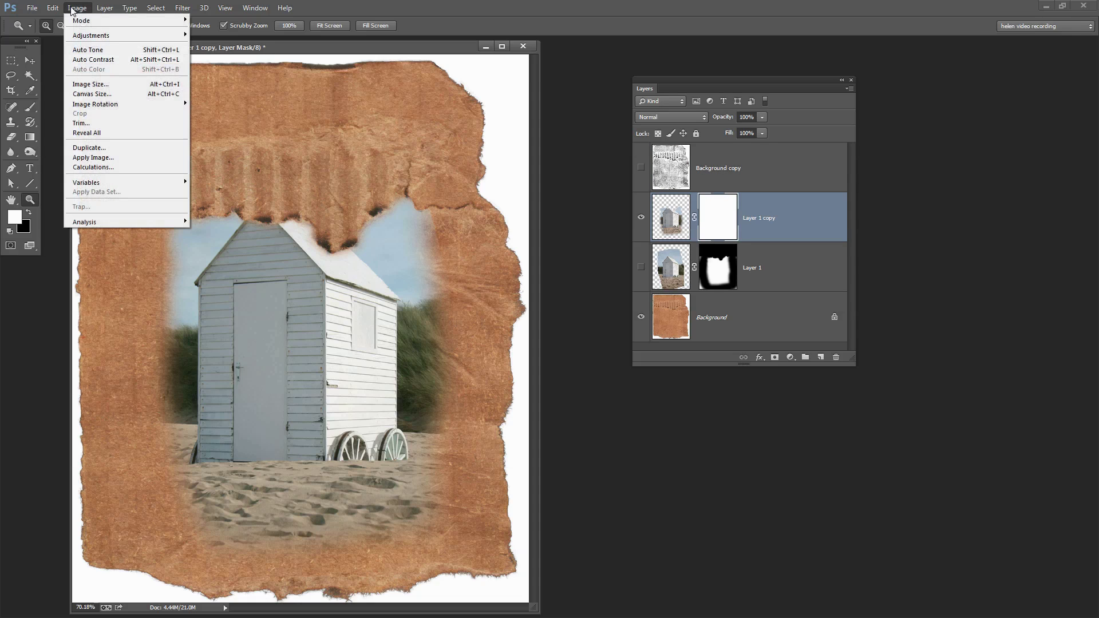
{"action": "left_click", "coordinate": [87, 158]}
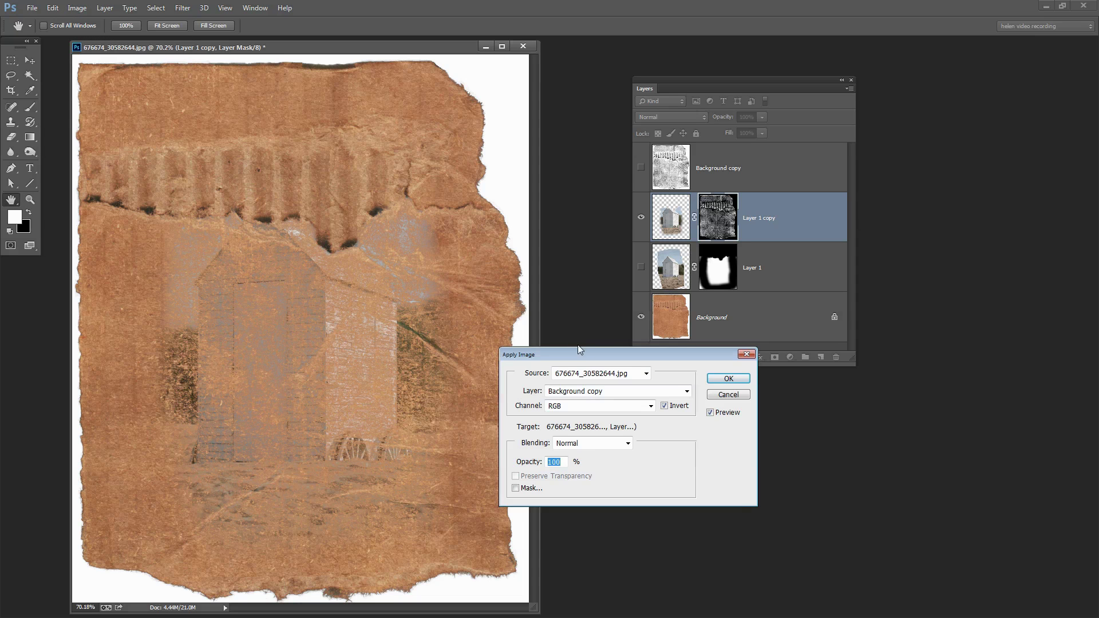
{"action": "left_click_drag", "start_coordinate": [579, 350], "coordinate": [416, 109]}
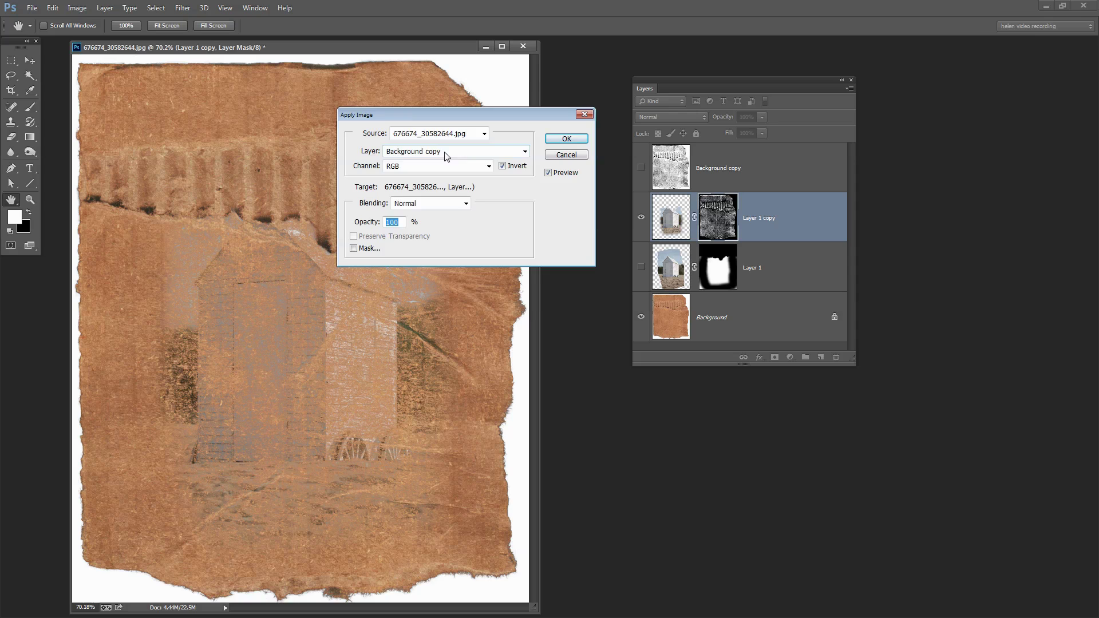
{"action": "left_click", "coordinate": [479, 157]}
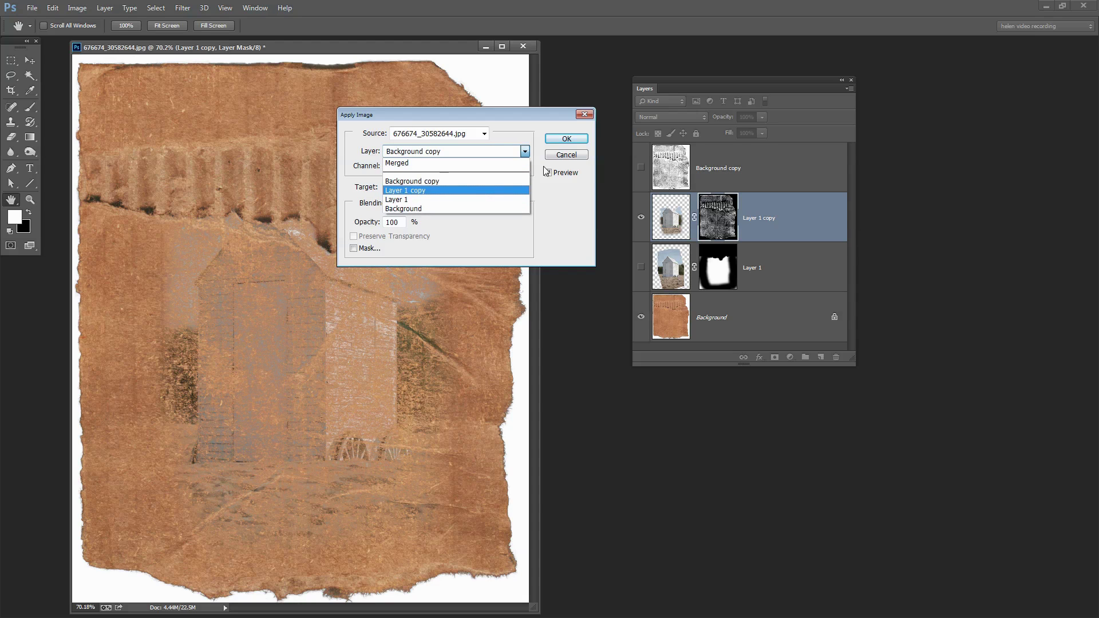
{"action": "left_click", "coordinate": [412, 182]}
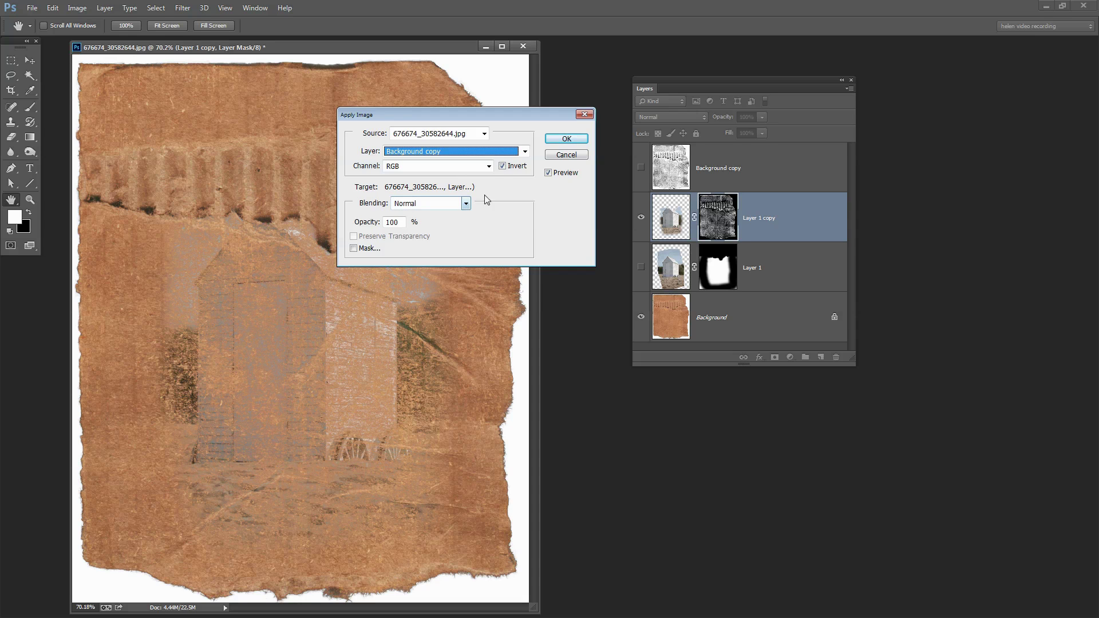
{"action": "left_click", "coordinate": [502, 166]}
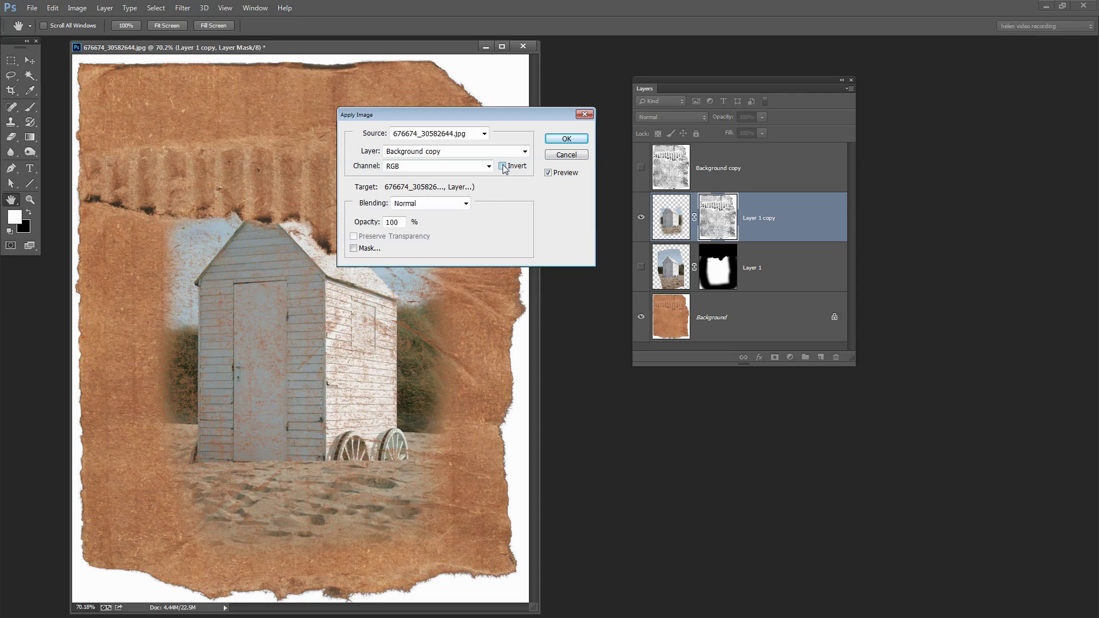
{"action": "left_click_drag", "start_coordinate": [479, 117], "coordinate": [571, 390]}
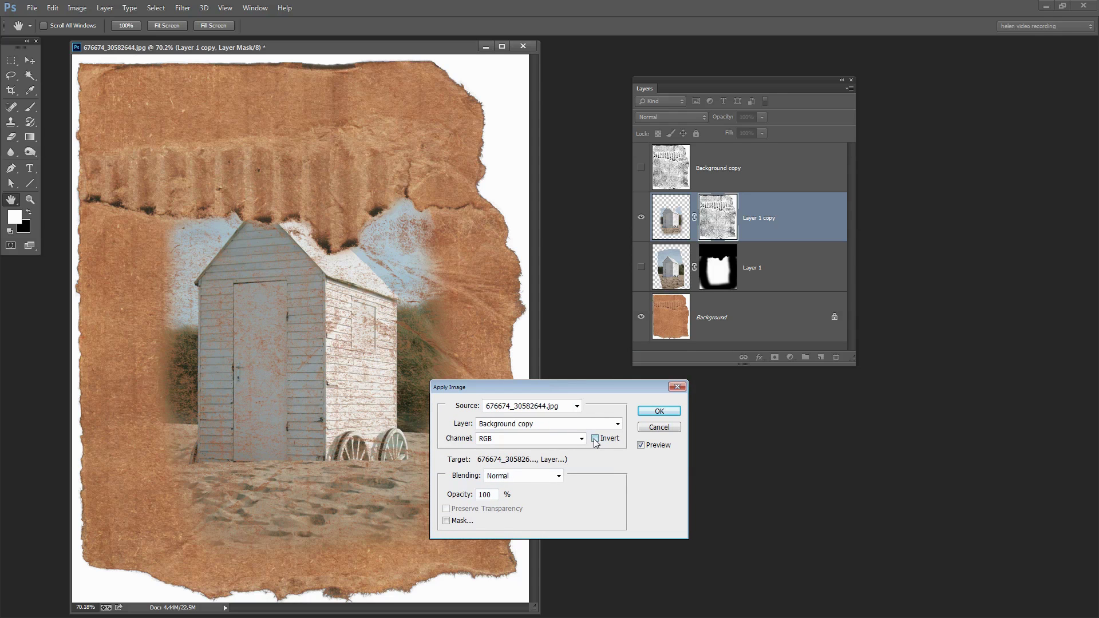
{"action": "left_click_drag", "start_coordinate": [597, 444], "coordinate": [624, 432]}
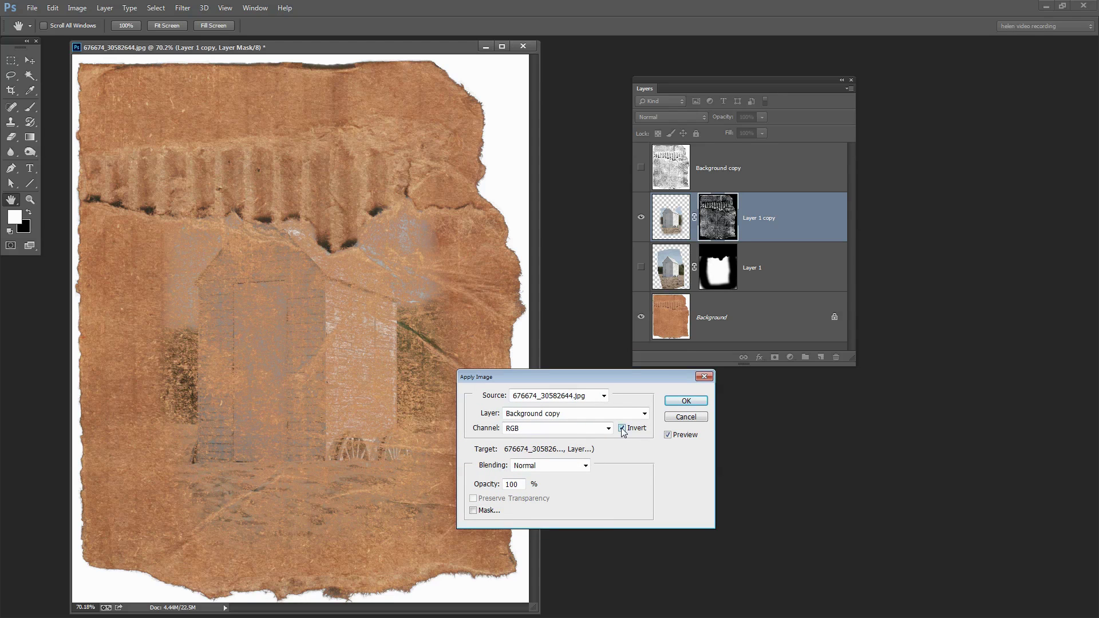
{"action": "left_click", "coordinate": [623, 430]}
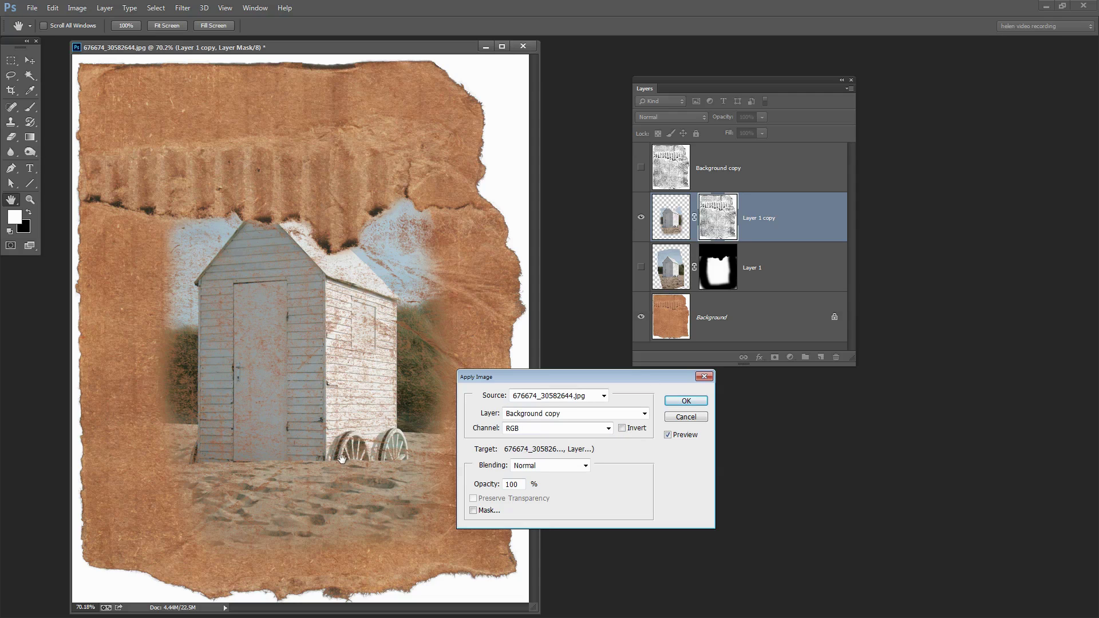
{"action": "left_click_drag", "start_coordinate": [524, 380], "coordinate": [552, 382]}
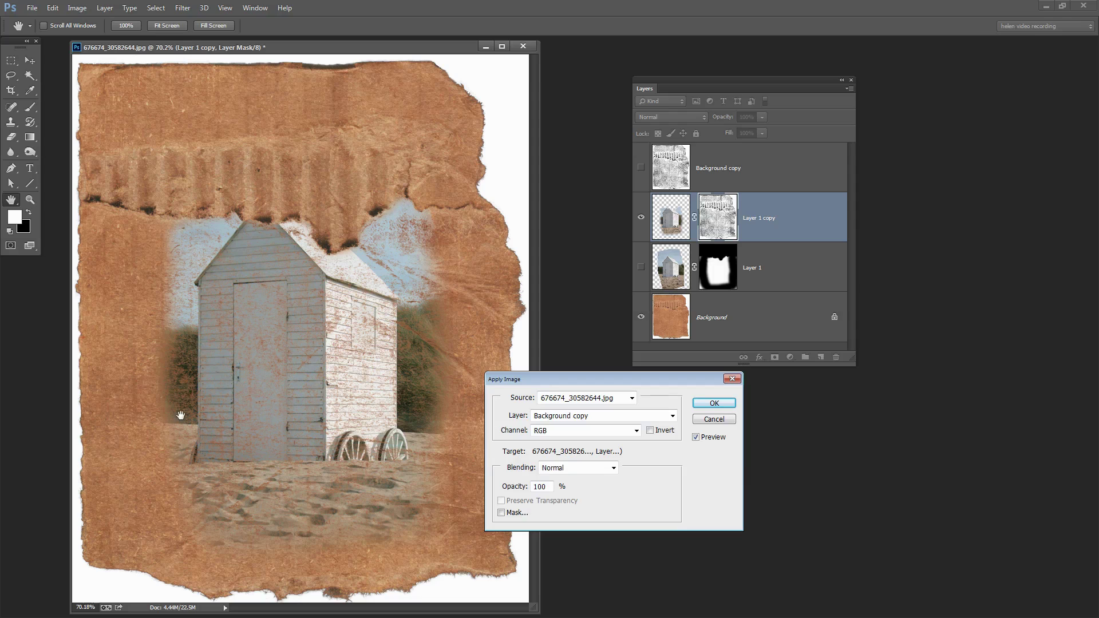
{"action": "left_click", "coordinate": [714, 404]}
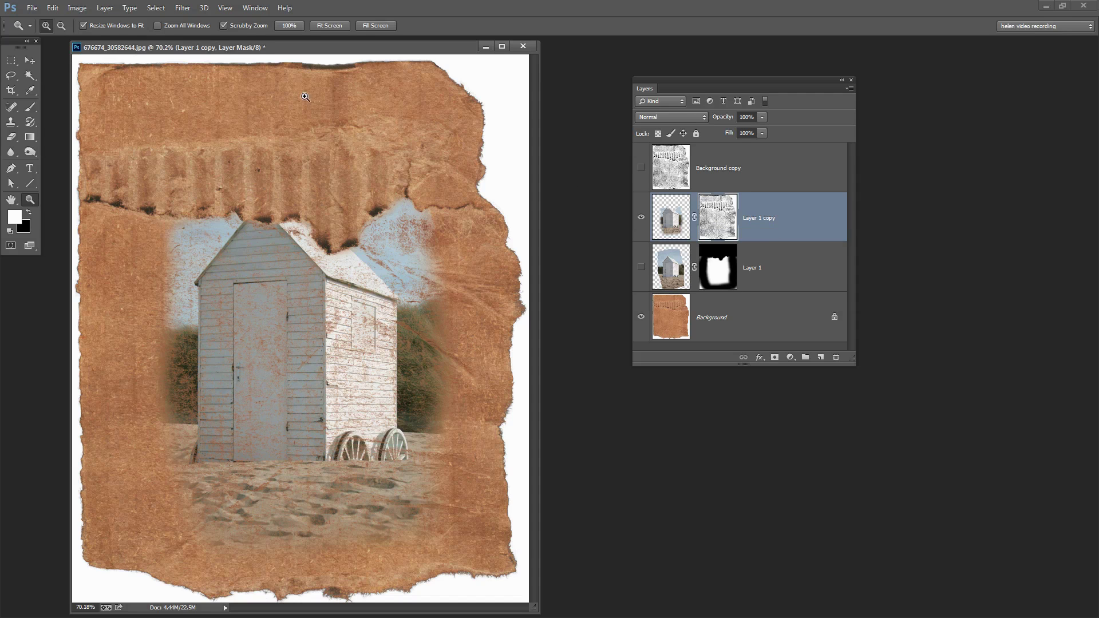
Open Levels for Layer 1 copy's mask and try midtone values of 3.98 and 0.50.
{"action": "left_click", "coordinate": [78, 9]}
{"action": "mouse_move", "coordinate": [87, 35]}
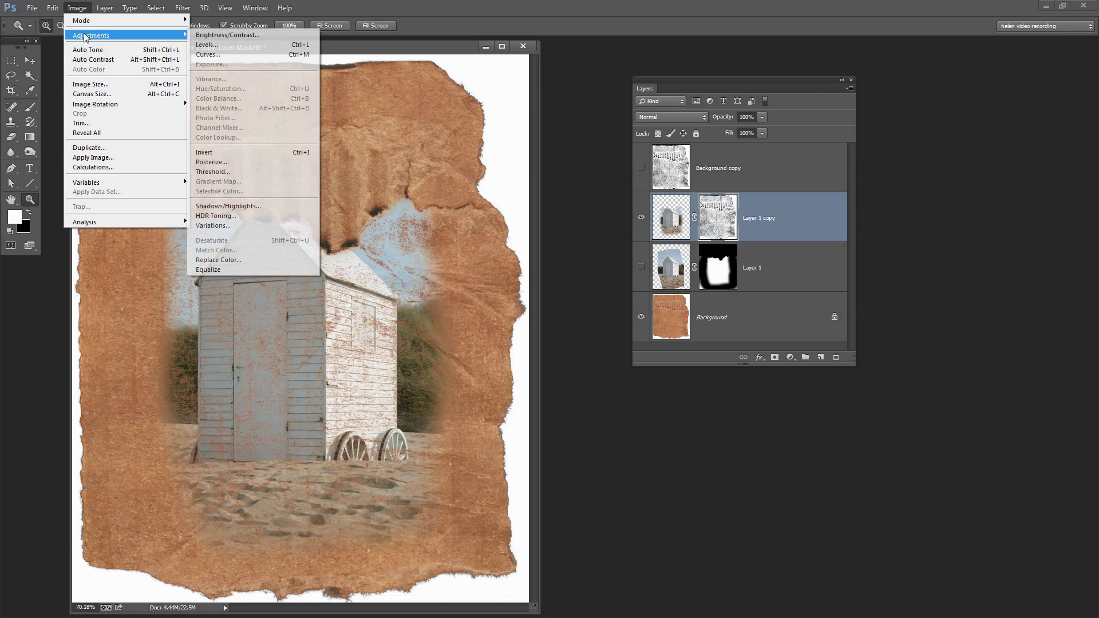
{"action": "left_click", "coordinate": [209, 46]}
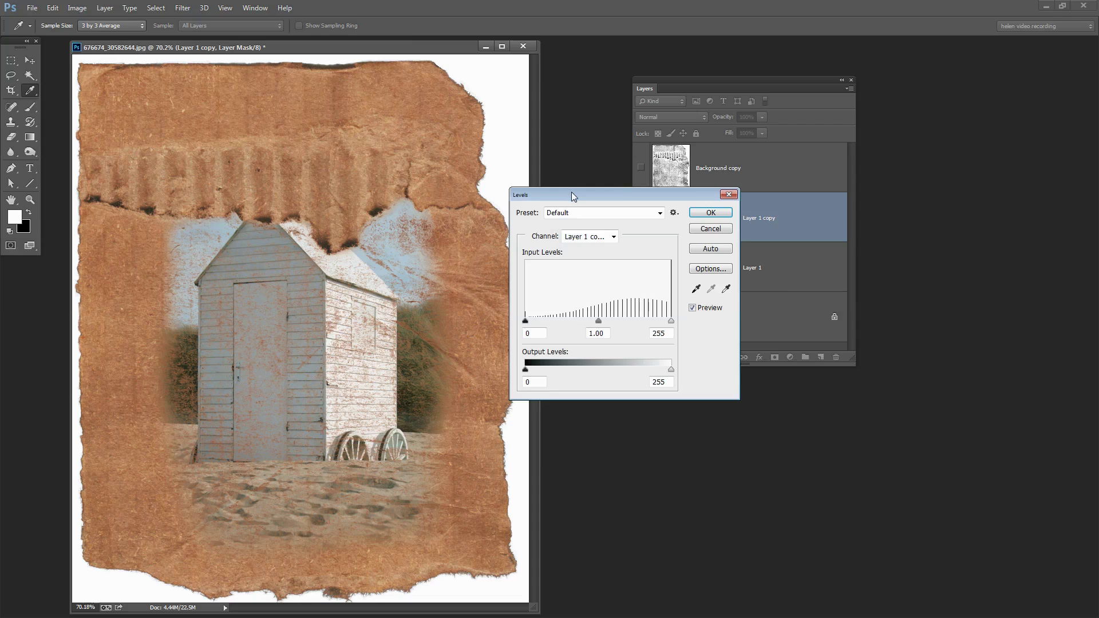
{"action": "left_click_drag", "start_coordinate": [573, 196], "coordinate": [694, 363]}
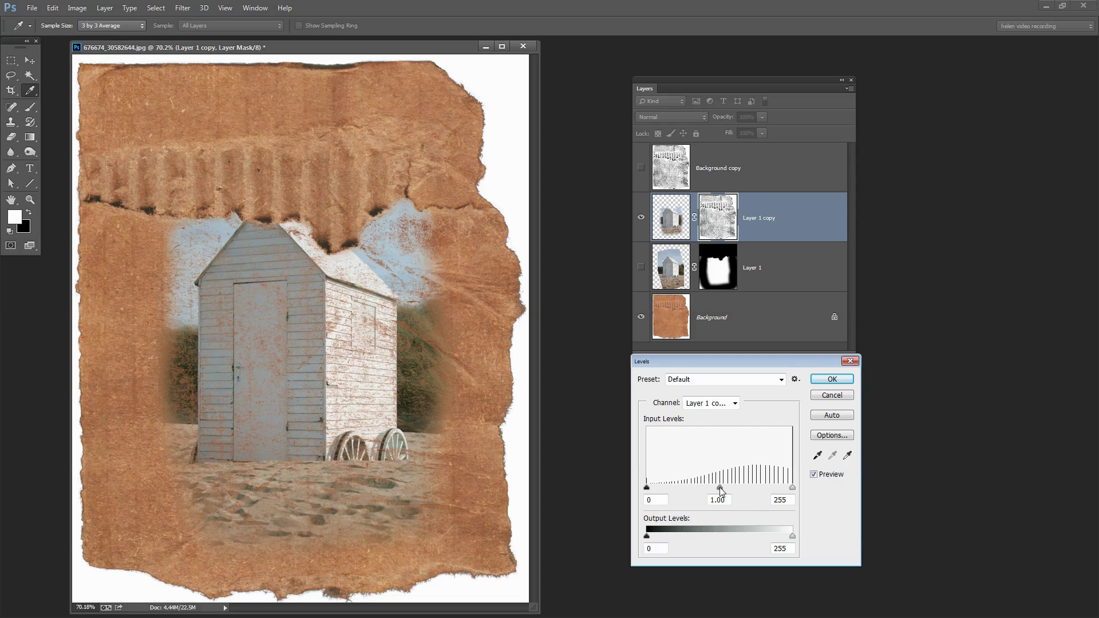
{"action": "left_click_drag", "start_coordinate": [720, 488], "coordinate": [658, 491]}
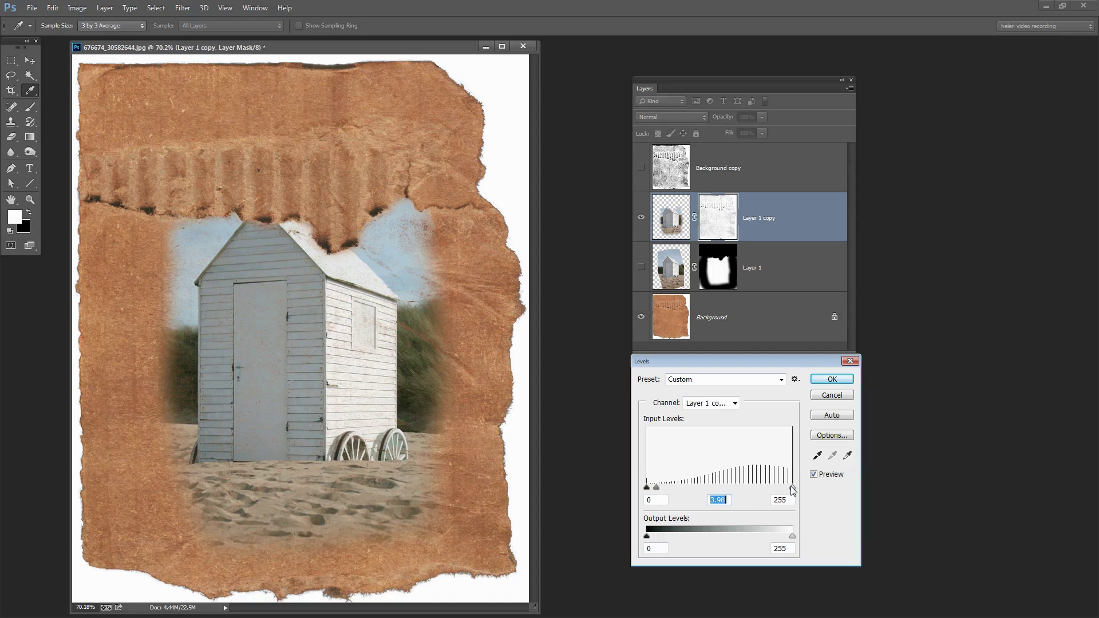
{"action": "key", "text": "Tab"}
{"action": "left_click_drag", "start_coordinate": [657, 488], "coordinate": [749, 488]}
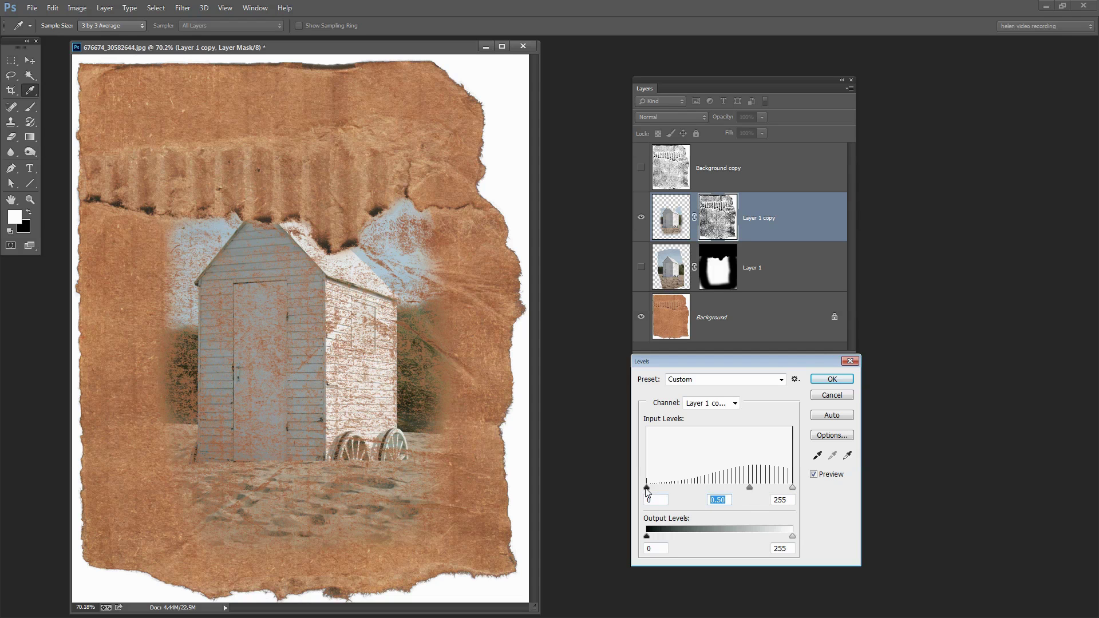
Brighten the mask's midtones slightly with Levels, keeping input black at 0 and white at 255, and apply the adjustment.
{"action": "mouse_move", "coordinate": [647, 489]}
{"action": "left_mouse_down"}
{"action": "mouse_move", "coordinate": [724, 487]}
{"action": "mouse_move", "coordinate": [645, 487]}
{"action": "left_mouse_up"}
{"action": "left_click", "coordinate": [647, 488]}
{"action": "left_click_drag", "start_coordinate": [747, 488], "coordinate": [716, 488]}
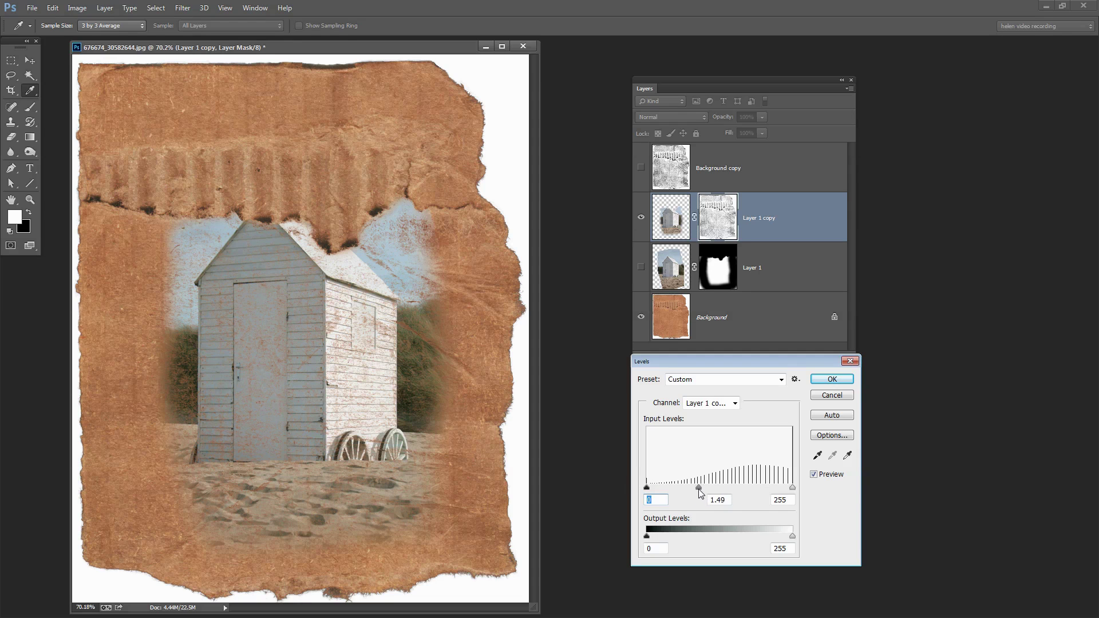
{"action": "left_click_drag", "start_coordinate": [699, 489], "coordinate": [715, 487]}
{"action": "left_click", "coordinate": [705, 487]}
{"action": "left_click_drag", "start_coordinate": [710, 491], "coordinate": [713, 491]}
{"action": "left_click", "coordinate": [832, 380]}
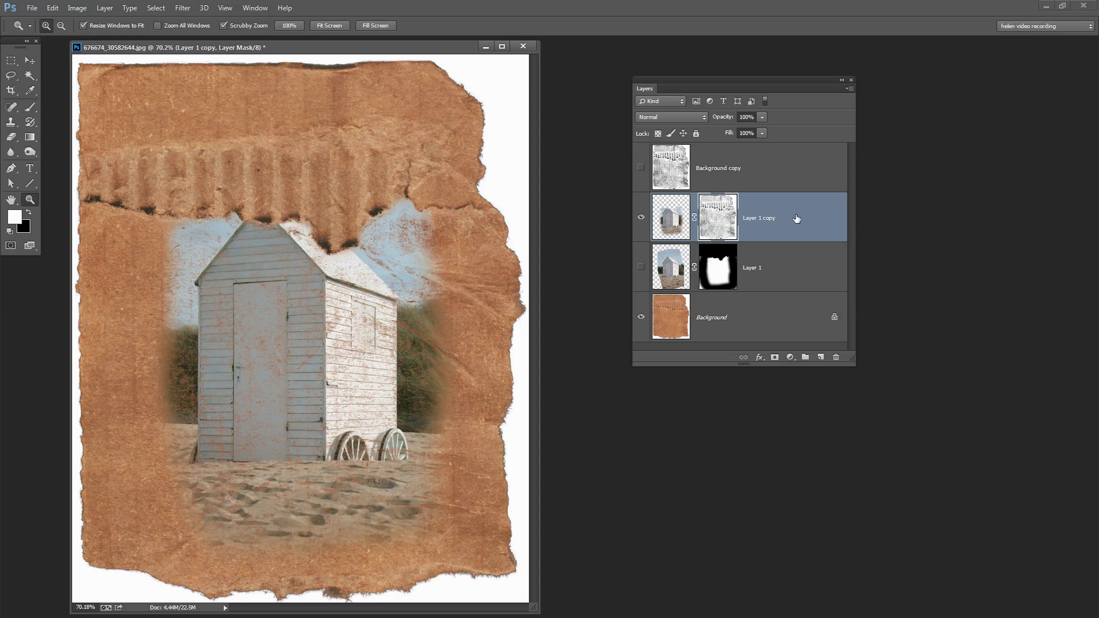
Target Layer 1 copy's image instead of its mask, and compare the composite with that layer hidden and shown.
{"action": "key", "text": "ctrl+2"}
{"action": "left_click_drag", "start_coordinate": [704, 80], "coordinate": [628, 55]}
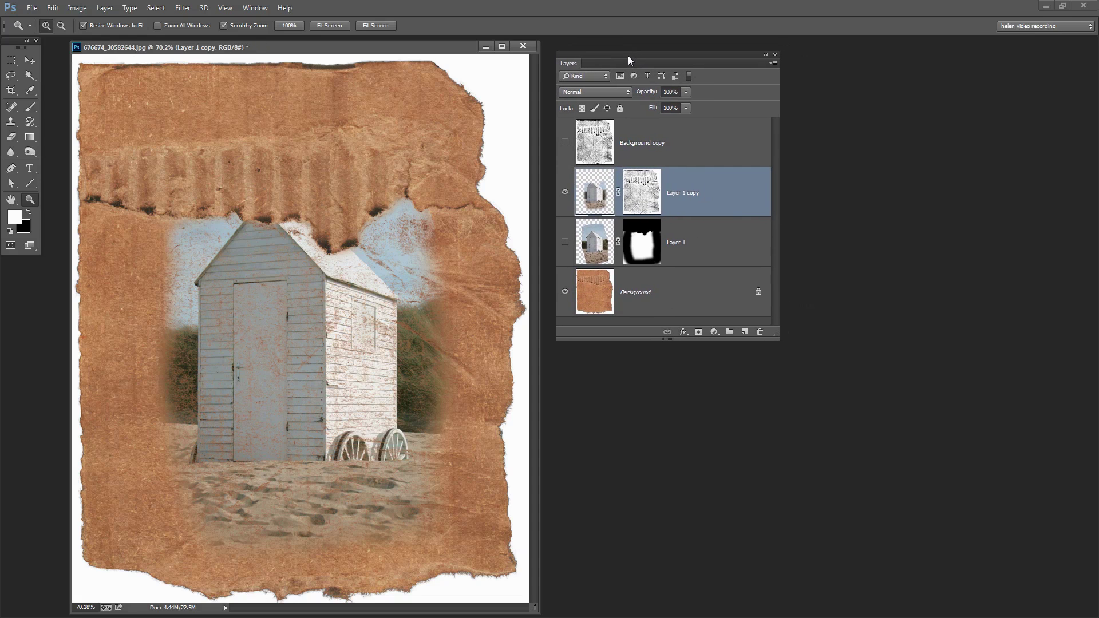
{"action": "left_click", "coordinate": [564, 193]}
{"action": "left_click", "coordinate": [565, 193]}
In Layer 1 copy's blending options, set Blend If to Green with This Layer's black point at 66.
{"action": "left_click", "coordinate": [682, 332]}
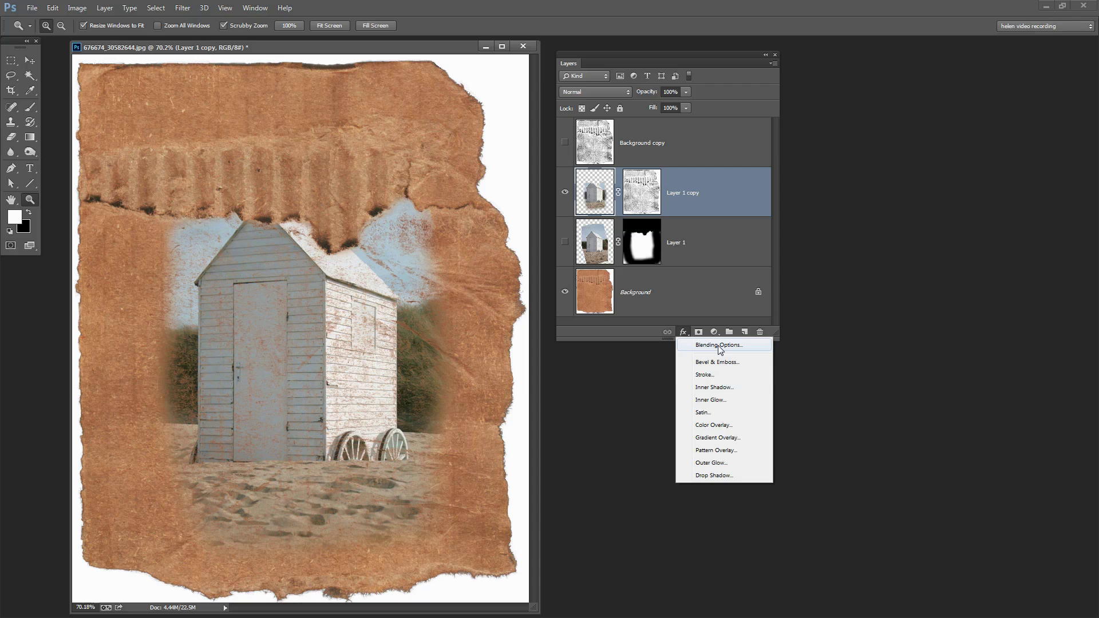
{"action": "left_click", "coordinate": [719, 346]}
{"action": "left_click_drag", "start_coordinate": [747, 238], "coordinate": [658, 222]}
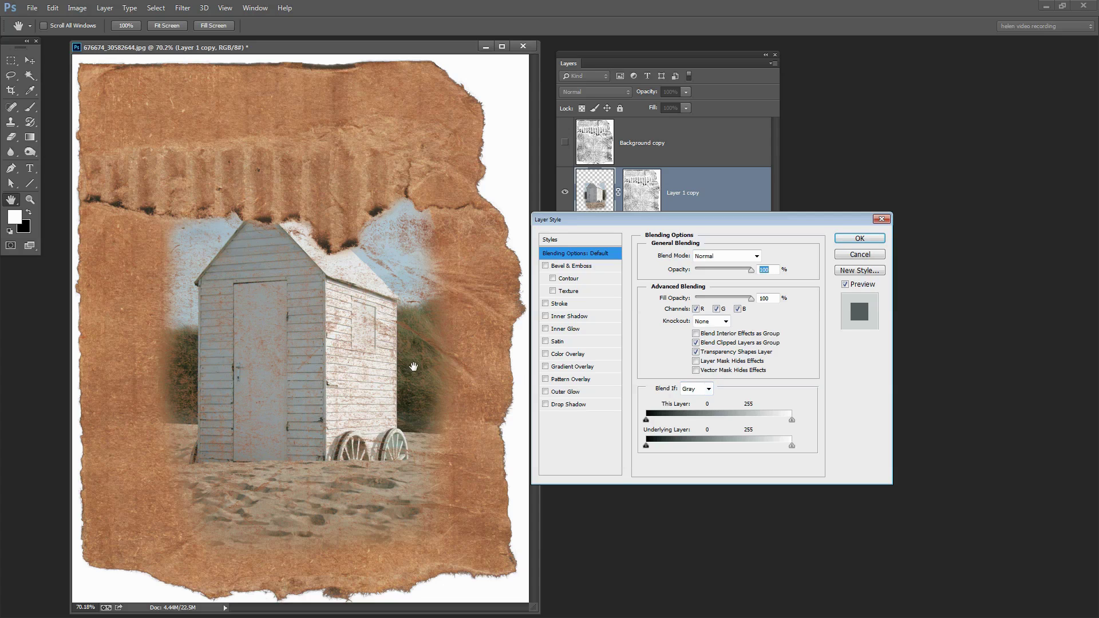
{"action": "left_click", "coordinate": [709, 388]}
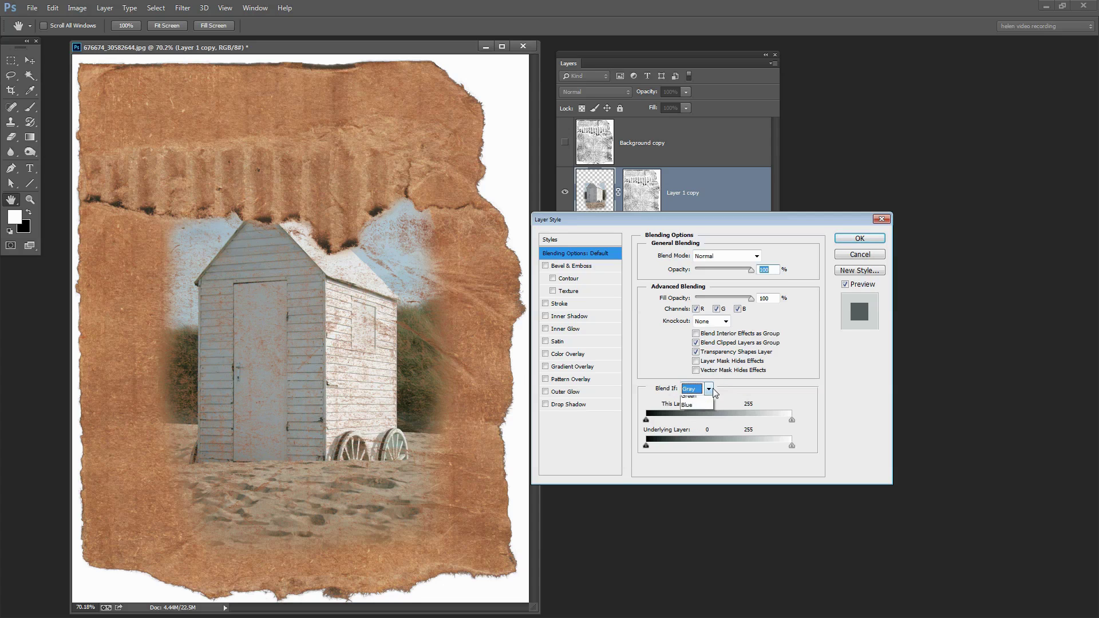
{"action": "left_click", "coordinate": [696, 420]}
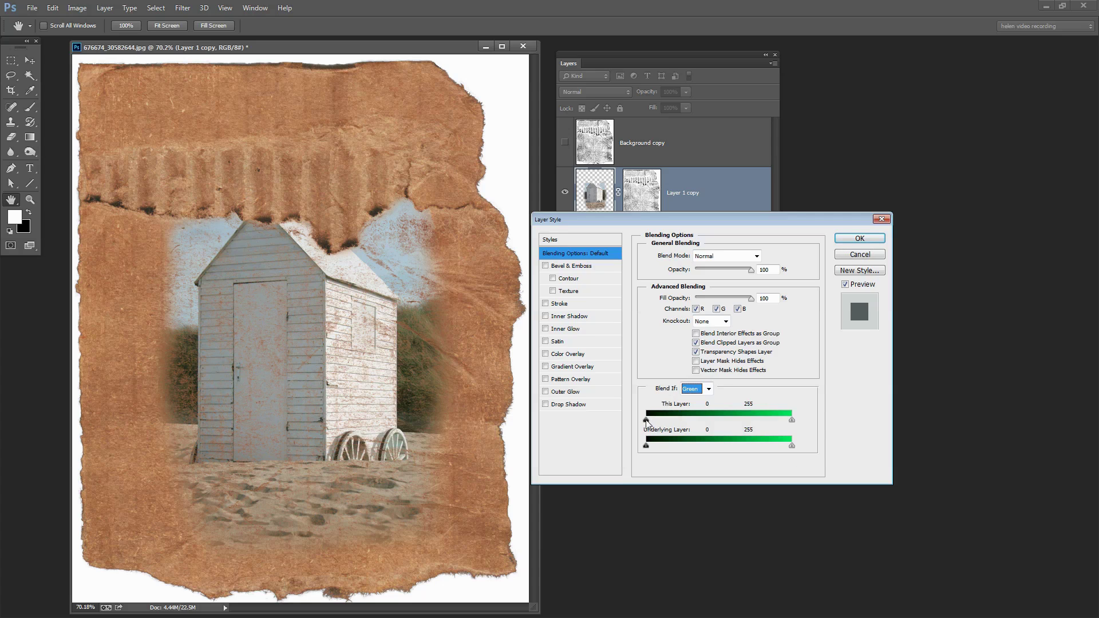
{"action": "left_click_drag", "start_coordinate": [646, 420], "coordinate": [679, 421]}
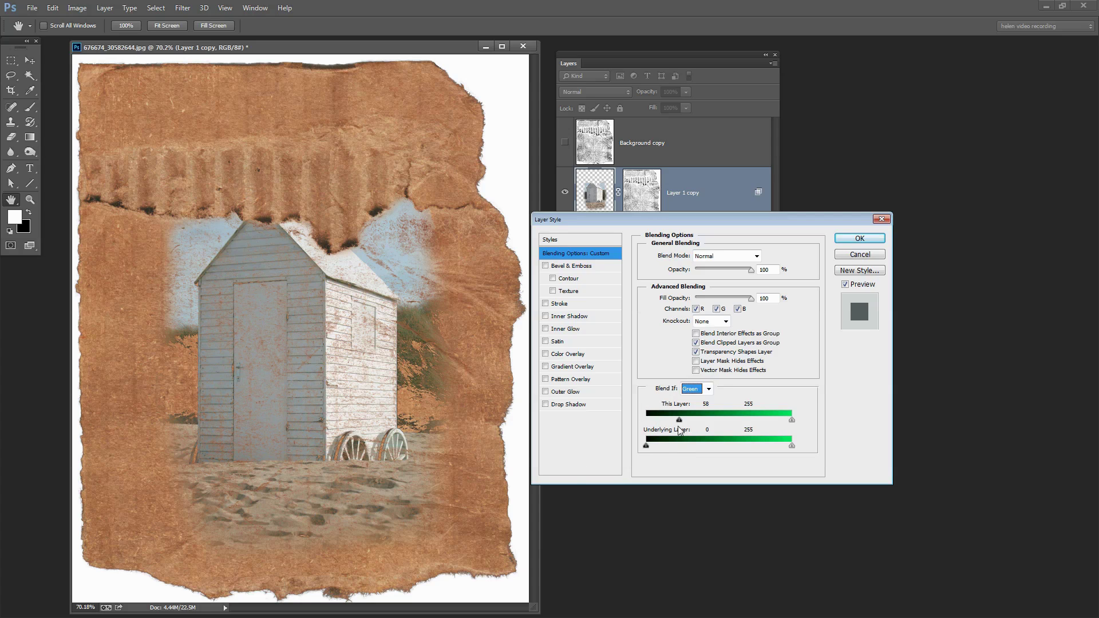
{"action": "left_click_drag", "start_coordinate": [678, 421], "coordinate": [754, 417]}
{"action": "left_click_drag", "start_coordinate": [713, 415], "coordinate": [684, 420]}
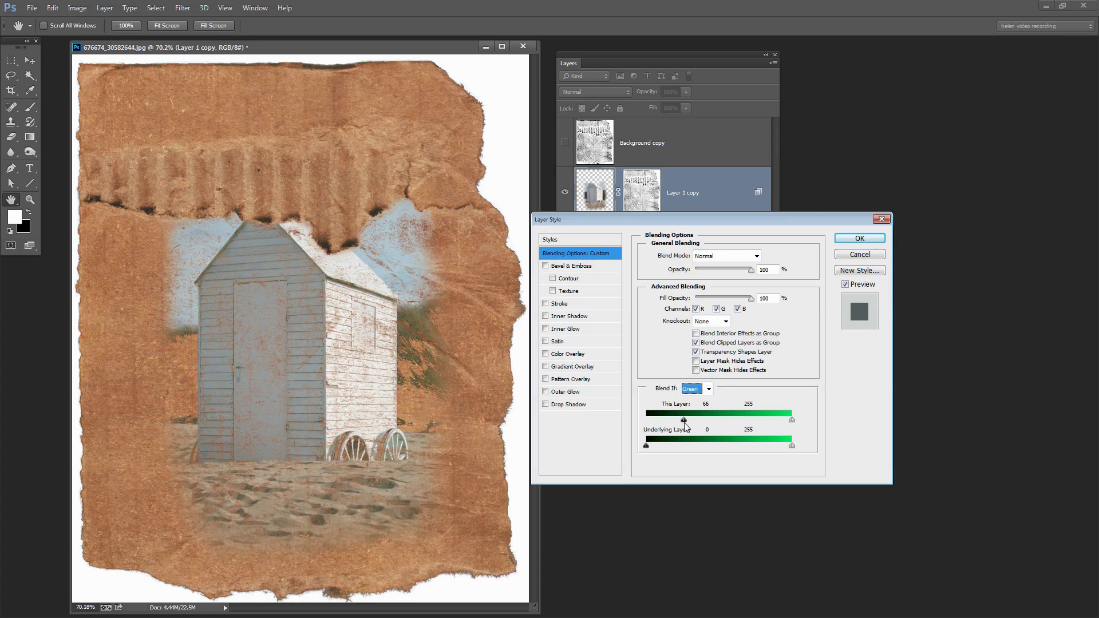
Split This Layer's Green black point to 20 / 71 for a gradual transition.
{"action": "key", "text": "alt"}
{"action": "left_click_drag", "start_coordinate": [684, 421], "coordinate": [658, 420]}
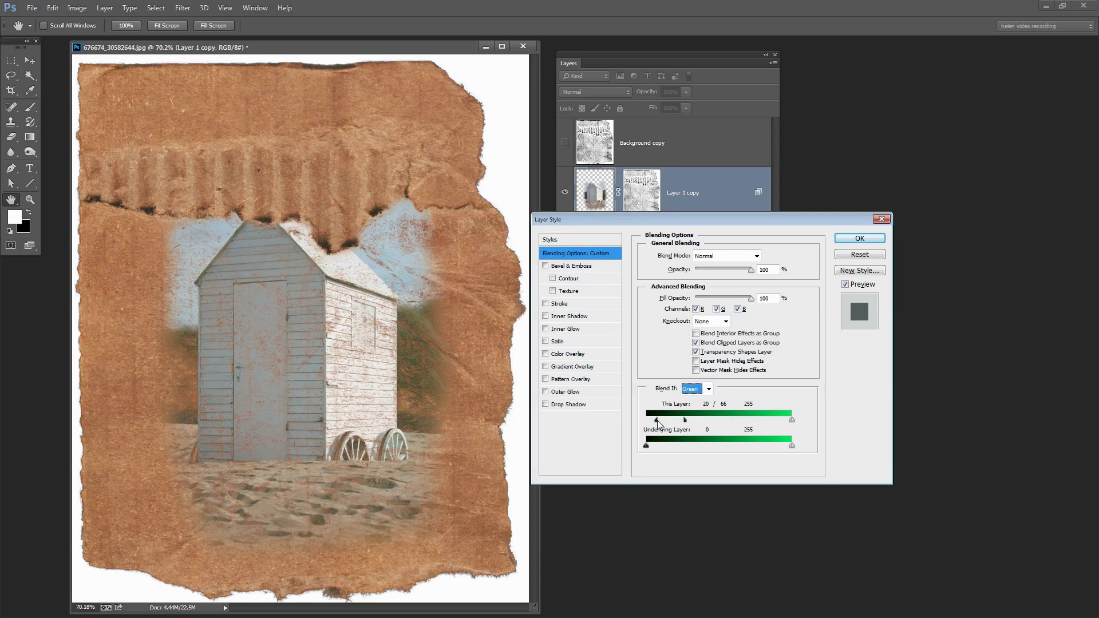
{"action": "mouse_move", "coordinate": [685, 420]}
{"action": "left_mouse_down"}
{"action": "mouse_move", "coordinate": [703, 423]}
{"action": "mouse_move", "coordinate": [659, 425]}
{"action": "mouse_move", "coordinate": [683, 418]}
{"action": "left_mouse_up"}
Try adjusting This Layer's white point with Blend If set to Blue, and return to the Green channel.
{"action": "left_click", "coordinate": [708, 390]}
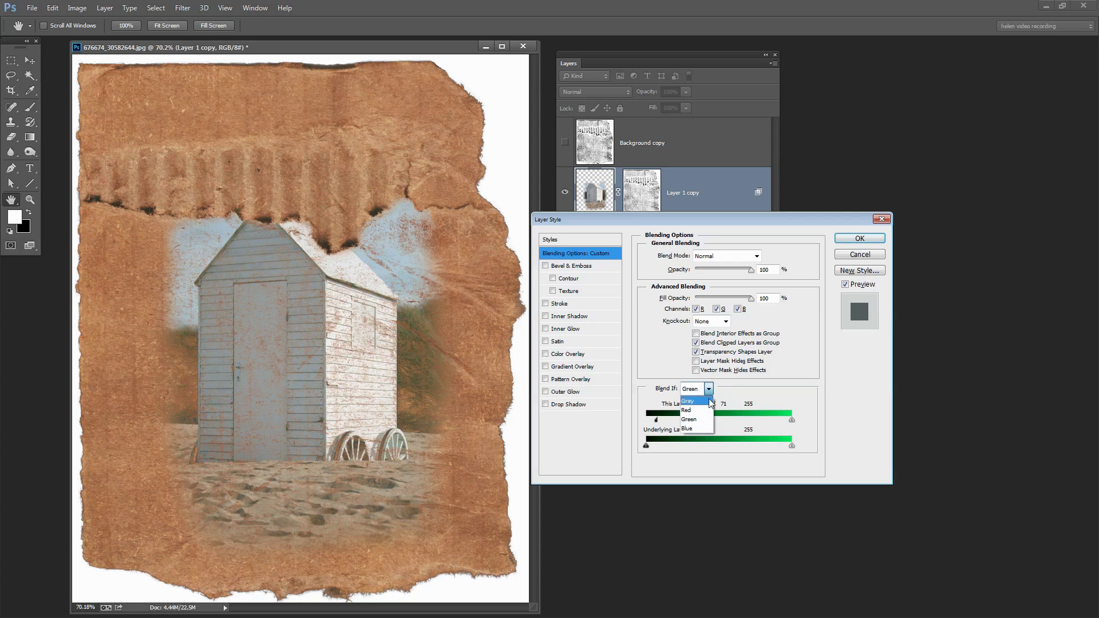
{"action": "left_click", "coordinate": [689, 429]}
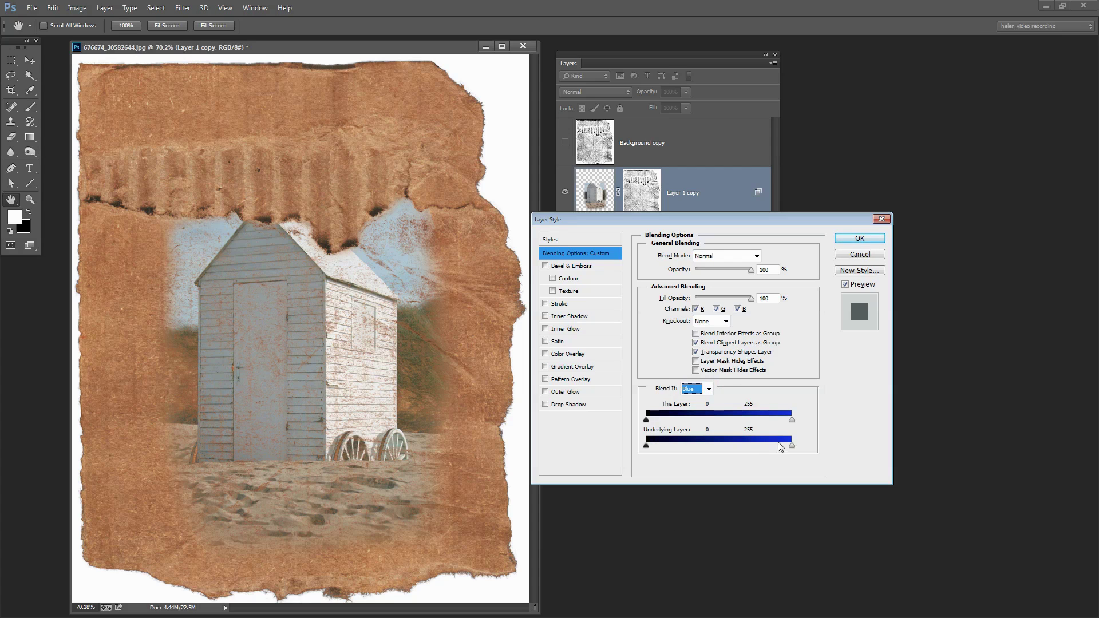
{"action": "mouse_move", "coordinate": [790, 419]}
{"action": "left_mouse_down"}
{"action": "mouse_move", "coordinate": [766, 418]}
{"action": "mouse_move", "coordinate": [802, 420]}
{"action": "left_mouse_up"}
{"action": "left_click", "coordinate": [708, 389]}
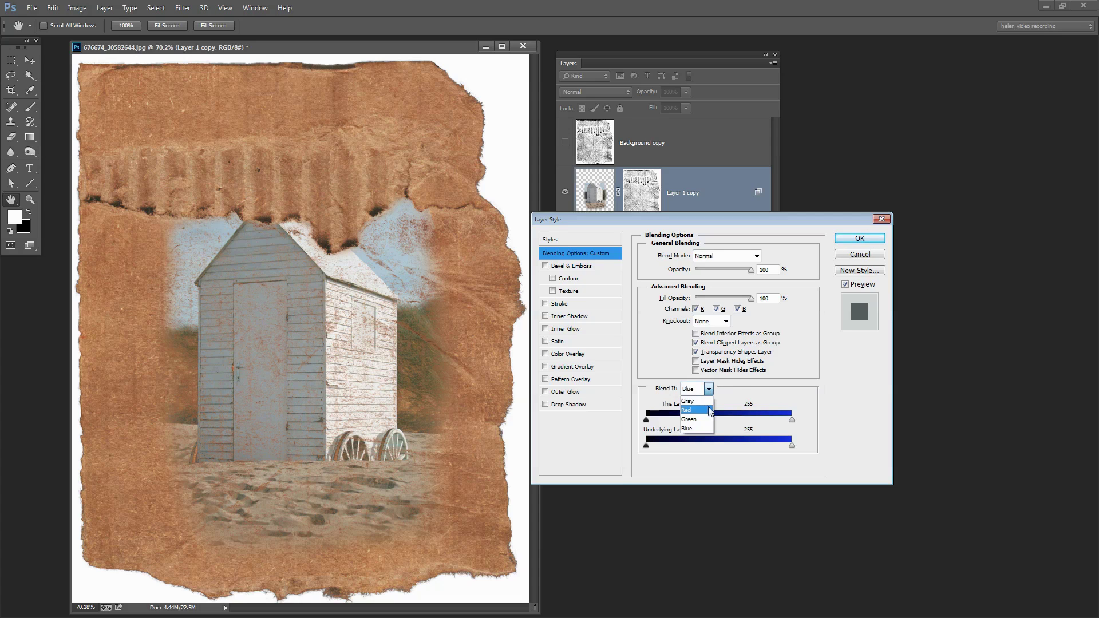
{"action": "left_click", "coordinate": [700, 417]}
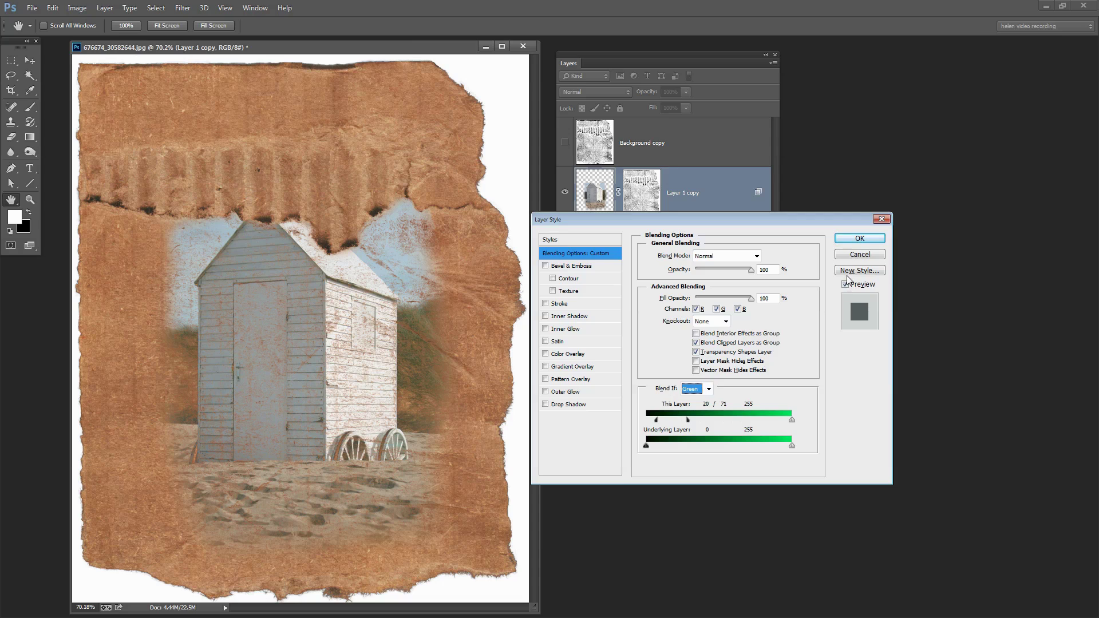
Apply the blending options and lower Layer 1 copy's opacity to 94%.
{"action": "left_click", "coordinate": [860, 239]}
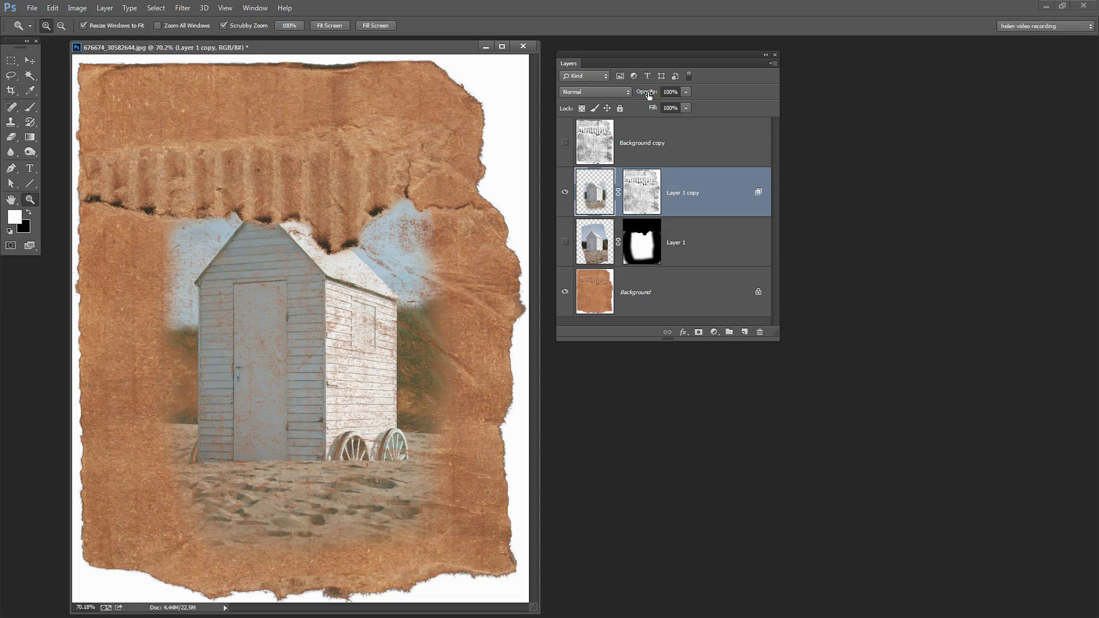
{"action": "left_click_drag", "start_coordinate": [648, 95], "coordinate": [645, 97]}
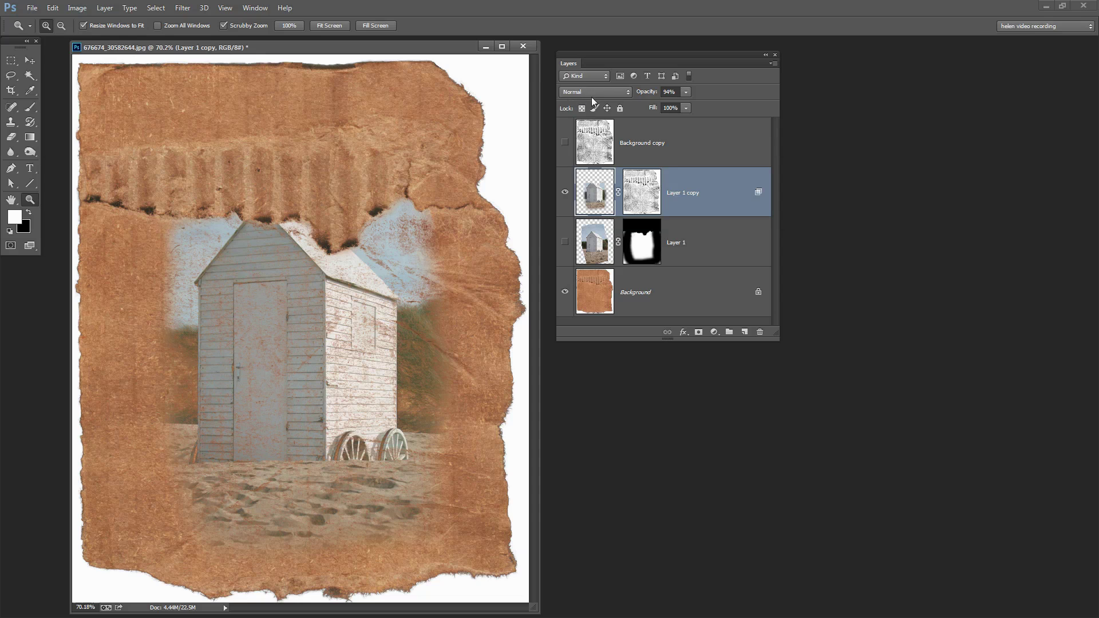